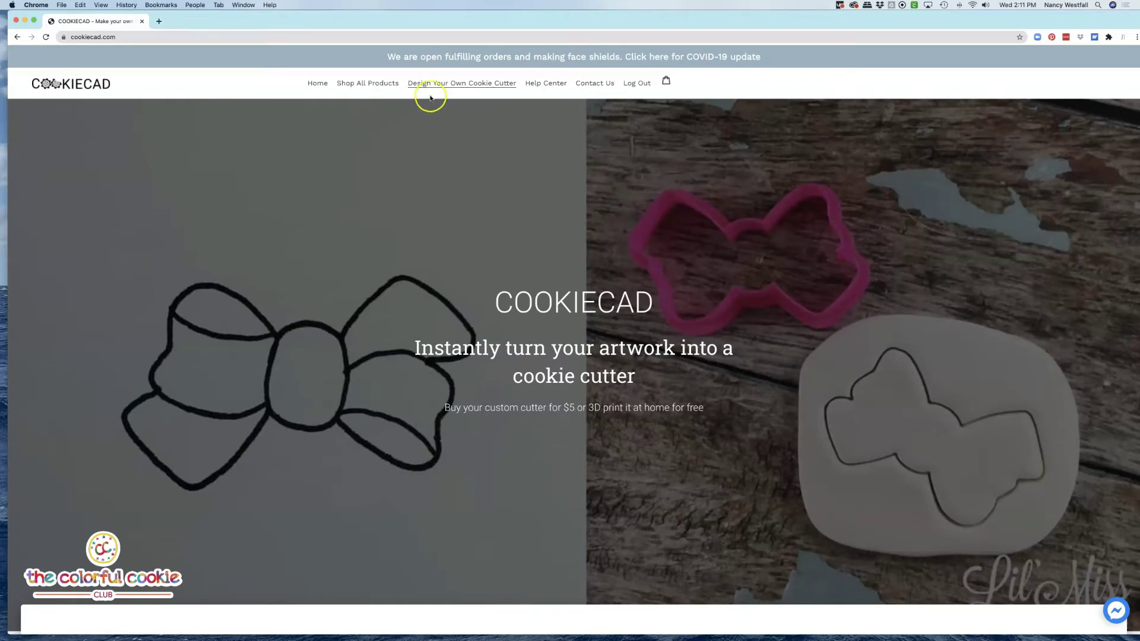
Go to Design Your Own Cookie Cutter and bring the image upload box into view
{"action": "left_click", "coordinate": [464, 88]}
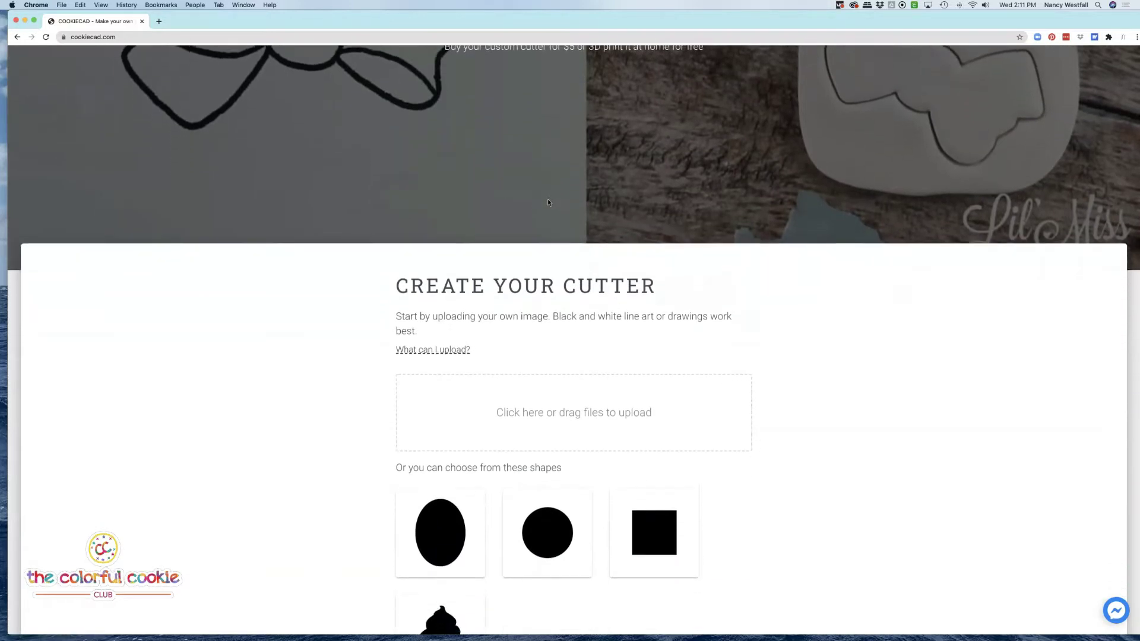
{"action": "left_click", "coordinate": [593, 286]}
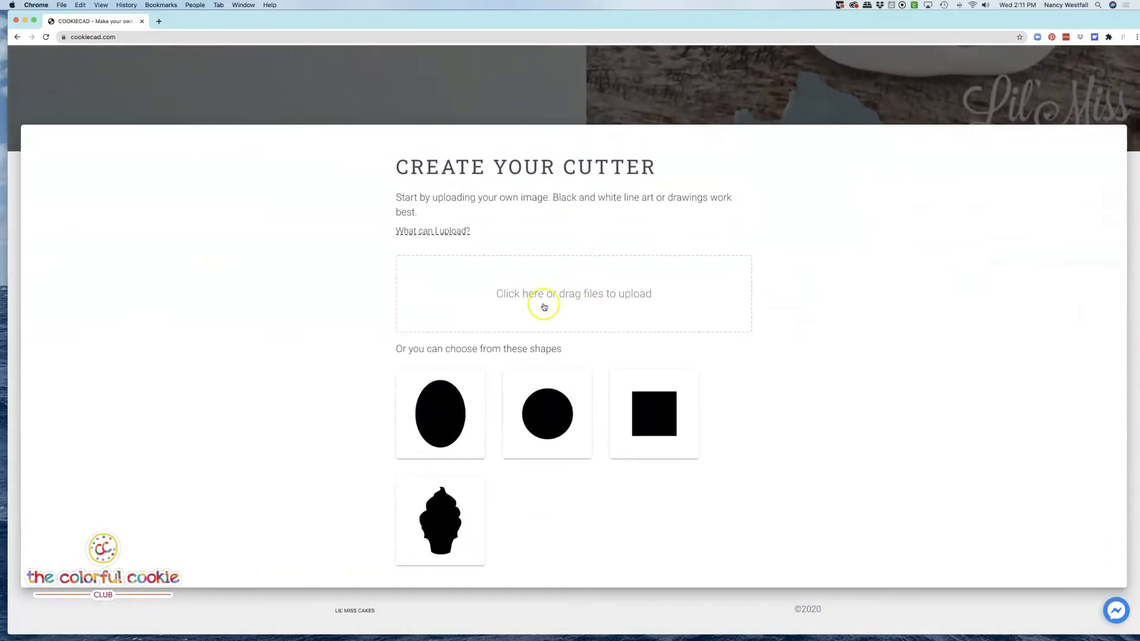
Choose Circus A.png from the Circus Alphabet folder in the upload file dialog
{"action": "left_click", "coordinate": [582, 300]}
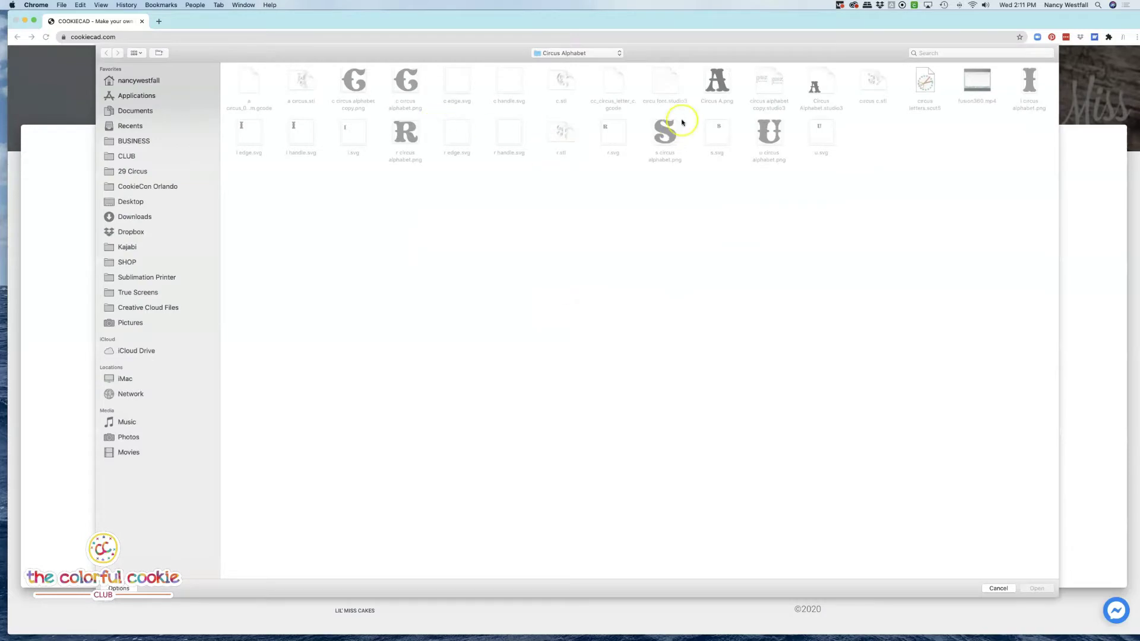
{"action": "left_click", "coordinate": [718, 88]}
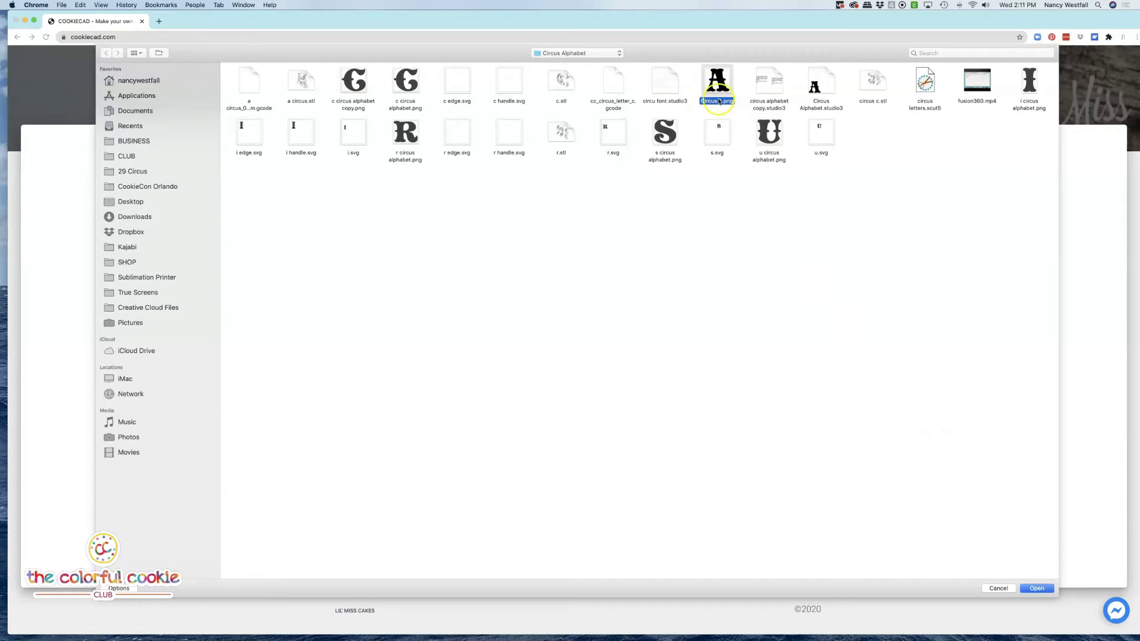
Upload Circus A.png and let it trace into a Mini (2 inch) outline-only cutter
{"action": "left_click", "coordinate": [1037, 588]}
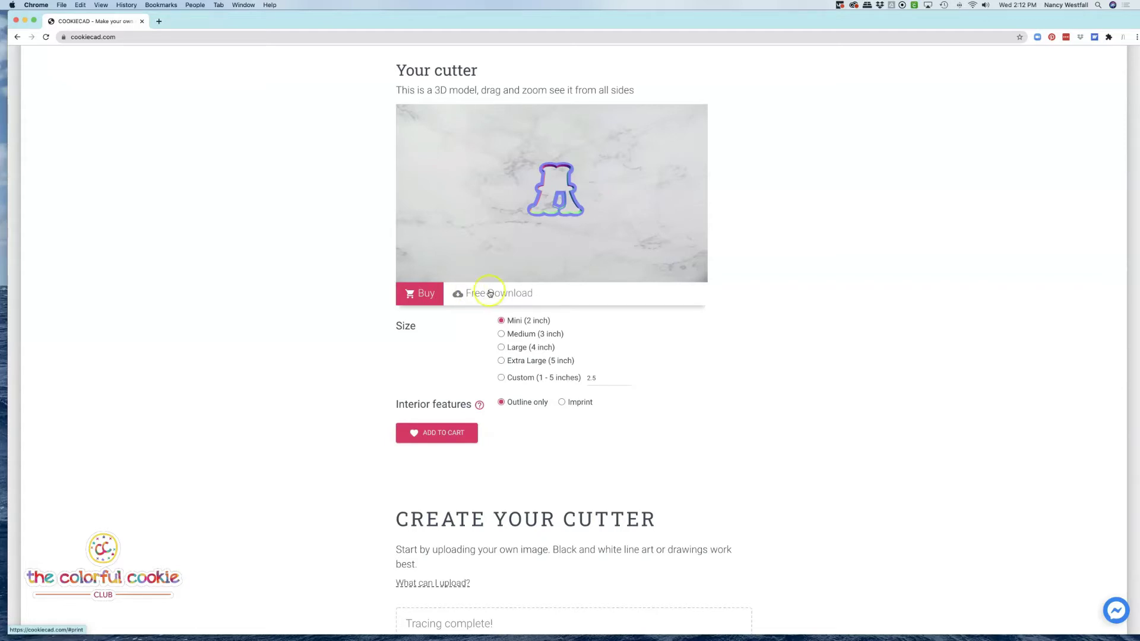
Under Free Download, switch the cutter's imprint to Edge Trace
{"action": "left_click", "coordinate": [489, 292]}
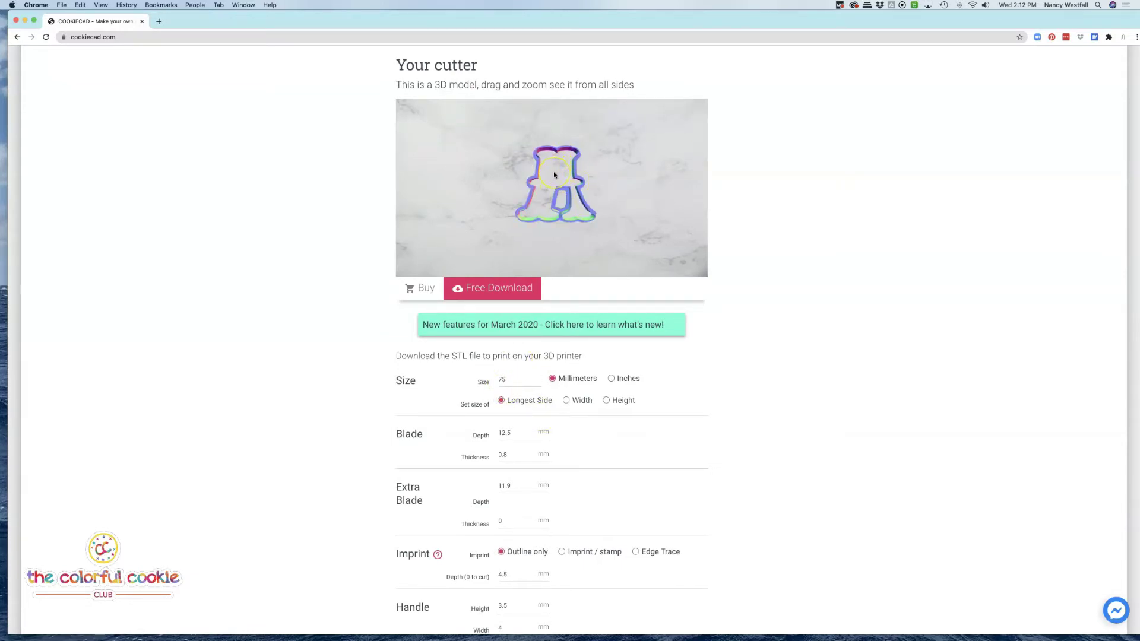
{"action": "scroll", "coordinate": [662, 351], "scroll_direction": "down", "scroll_amount": 3}
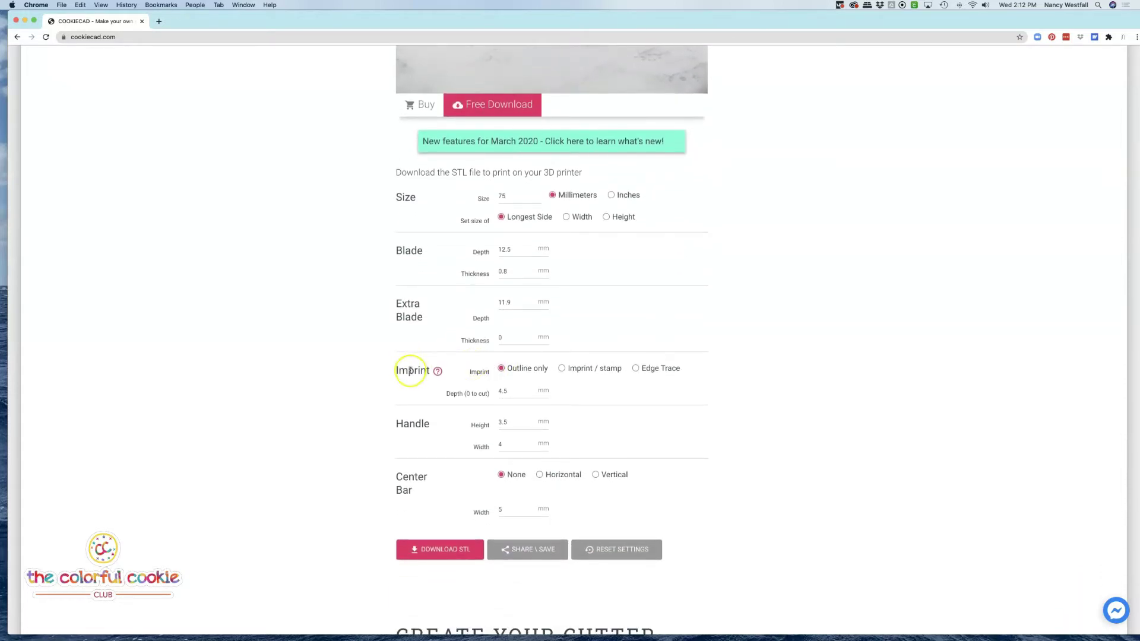
{"action": "left_click", "coordinate": [636, 369]}
Orbit the regenerated A cutter to view it from the side and edge-on
{"action": "scroll", "coordinate": [632, 306], "scroll_direction": "up", "scroll_amount": 2}
{"action": "scroll", "coordinate": [631, 306], "scroll_direction": "up", "scroll_amount": 2}
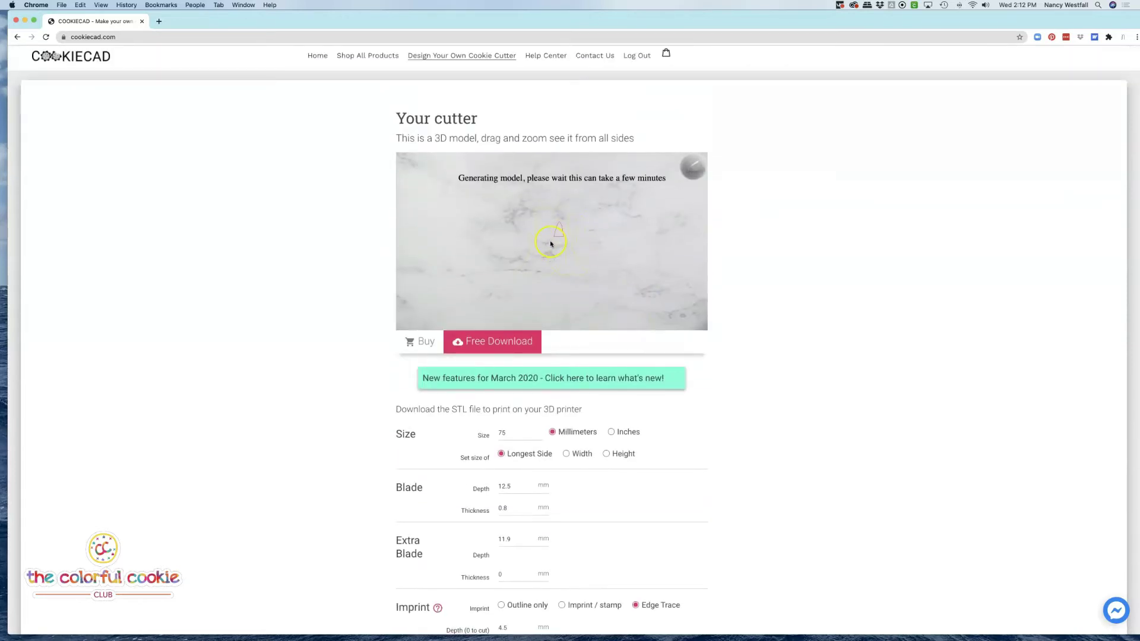
{"action": "left_click_drag", "start_coordinate": [621, 239], "coordinate": [538, 243]}
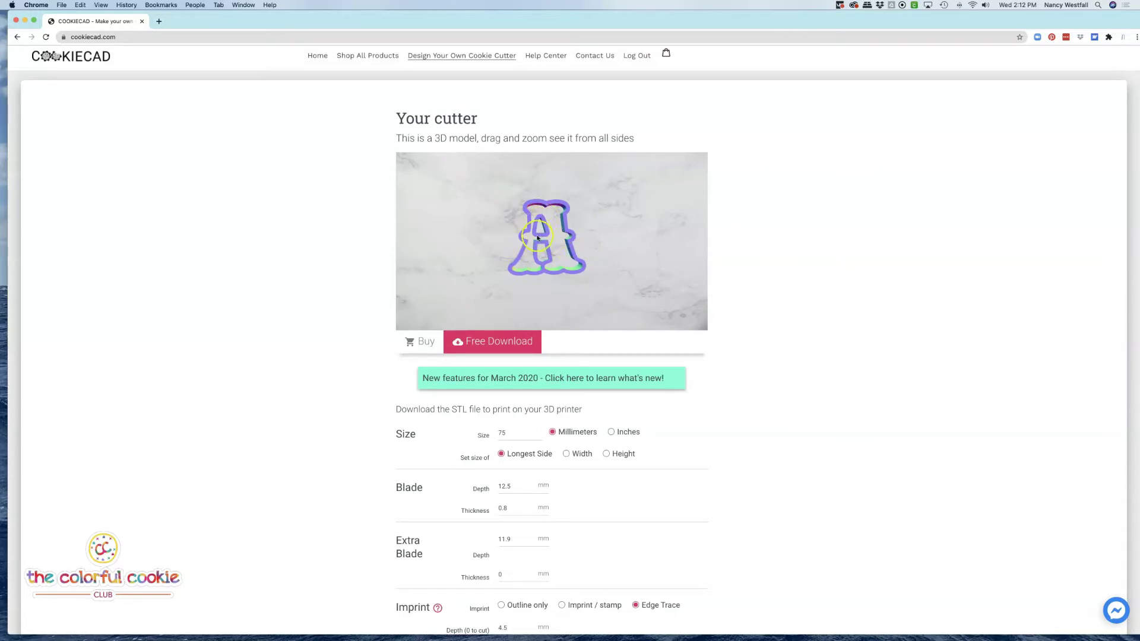
{"action": "left_click_drag", "start_coordinate": [506, 249], "coordinate": [588, 247]}
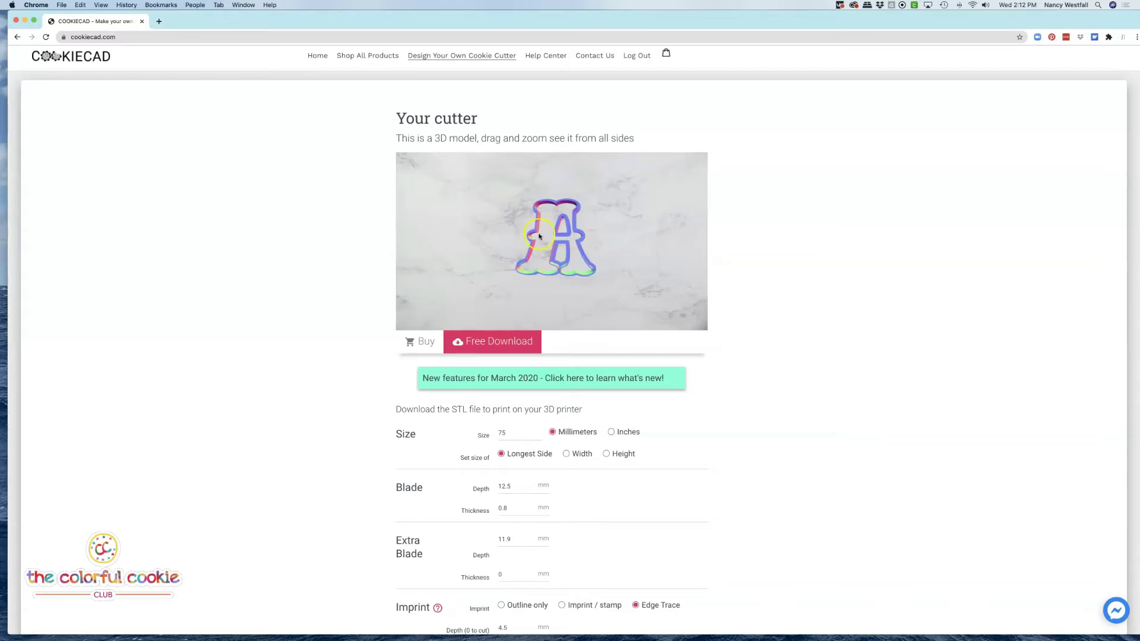
{"action": "left_click_drag", "start_coordinate": [604, 244], "coordinate": [572, 244]}
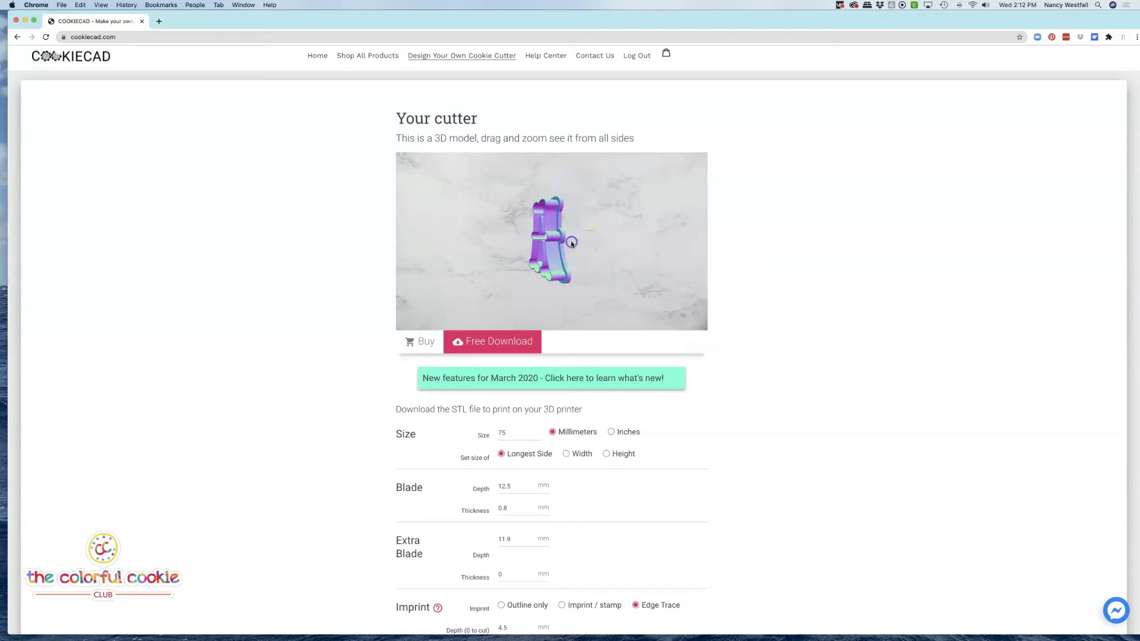
{"action": "scroll", "coordinate": [601, 278], "scroll_direction": "up", "scroll_amount": 5}
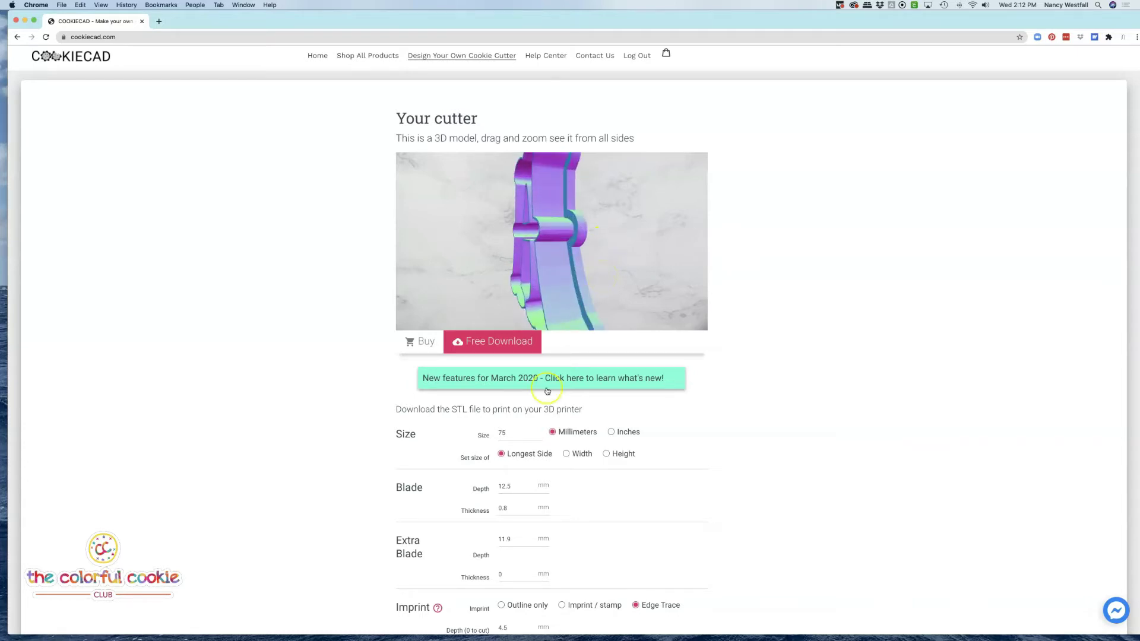
Resize the cutter to 88.9 mm along its longest side
{"action": "left_click", "coordinate": [493, 435]}
{"action": "left_click", "coordinate": [504, 458]}
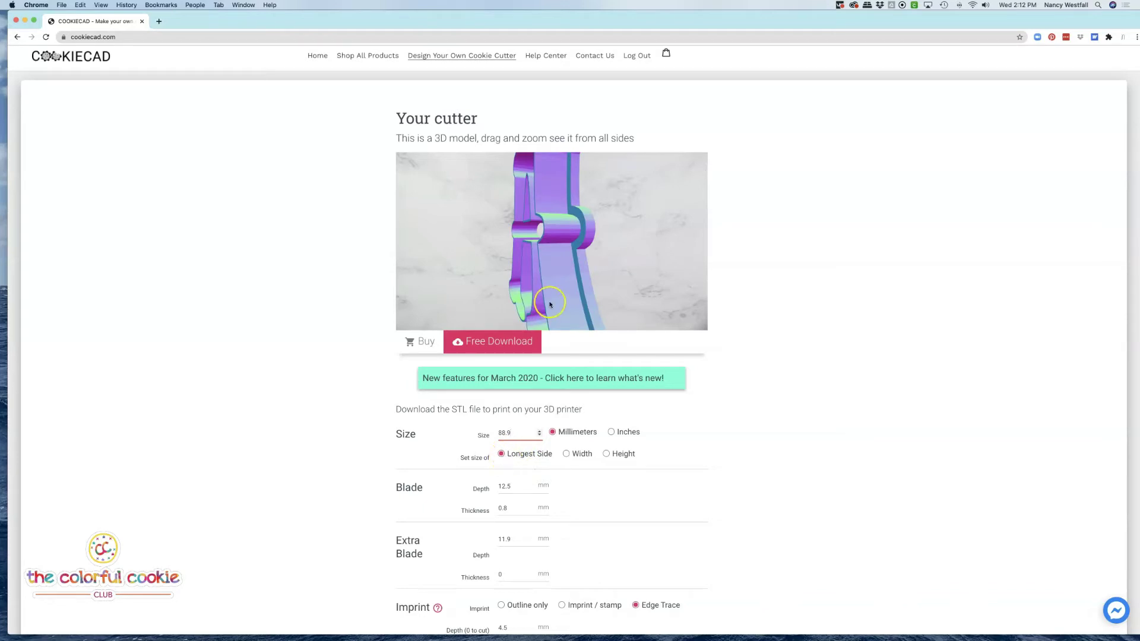
{"action": "left_click_drag", "start_coordinate": [547, 297], "coordinate": [571, 291]}
{"action": "scroll", "coordinate": [572, 291], "scroll_direction": "down", "scroll_amount": 5}
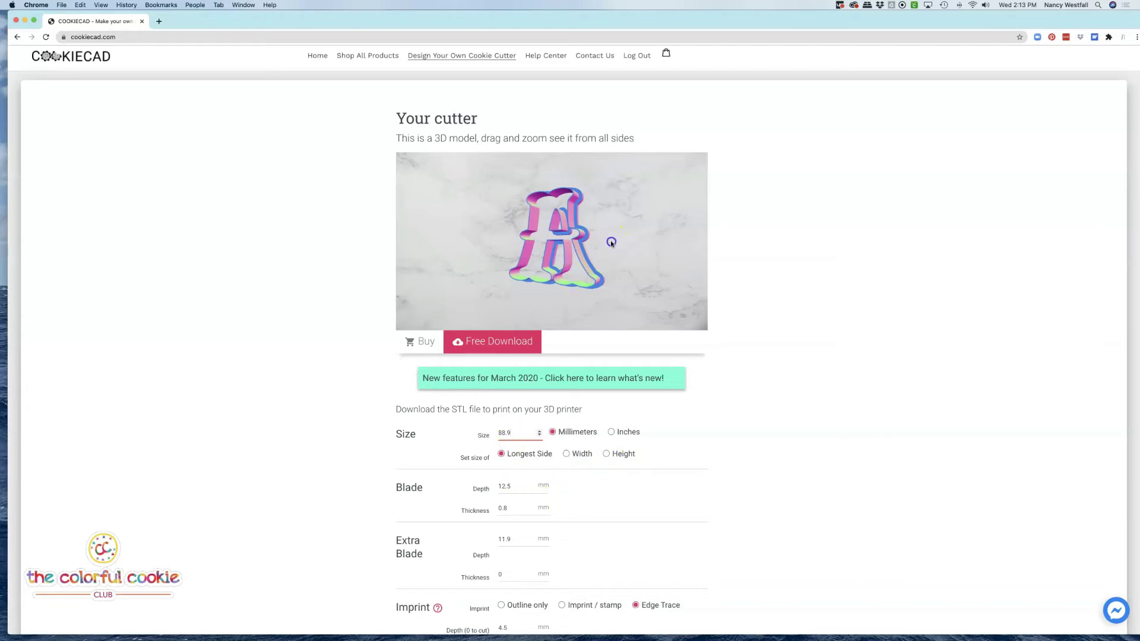
{"action": "left_click_drag", "start_coordinate": [612, 242], "coordinate": [593, 241]}
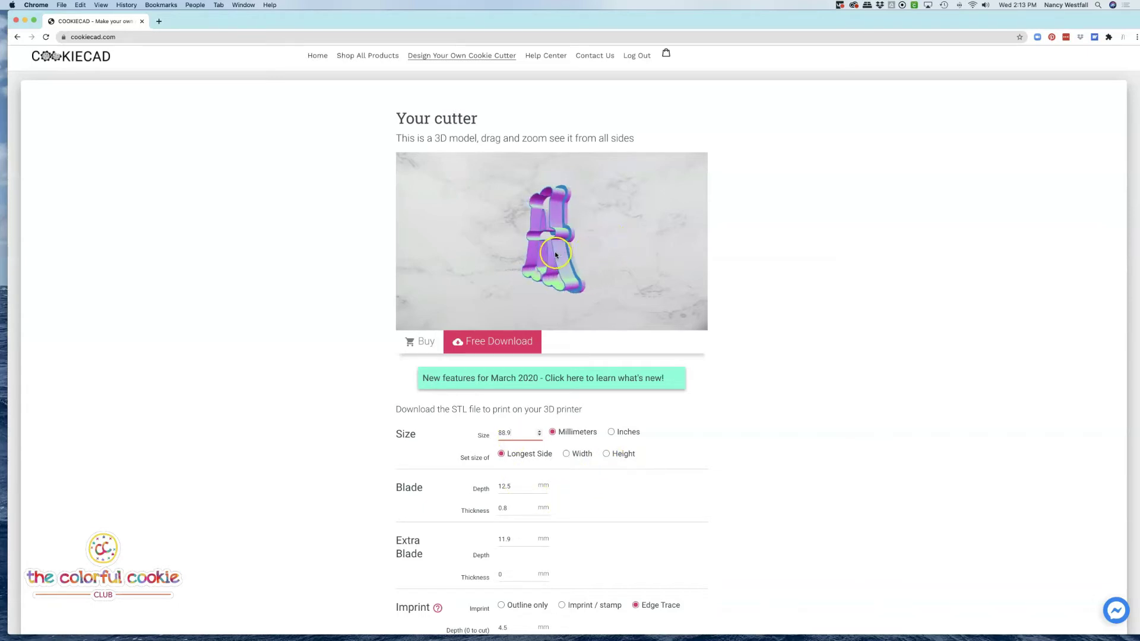
Raise the blade depth to 17 mm
{"action": "left_click", "coordinate": [500, 487]}
{"action": "type", "text": "17."}
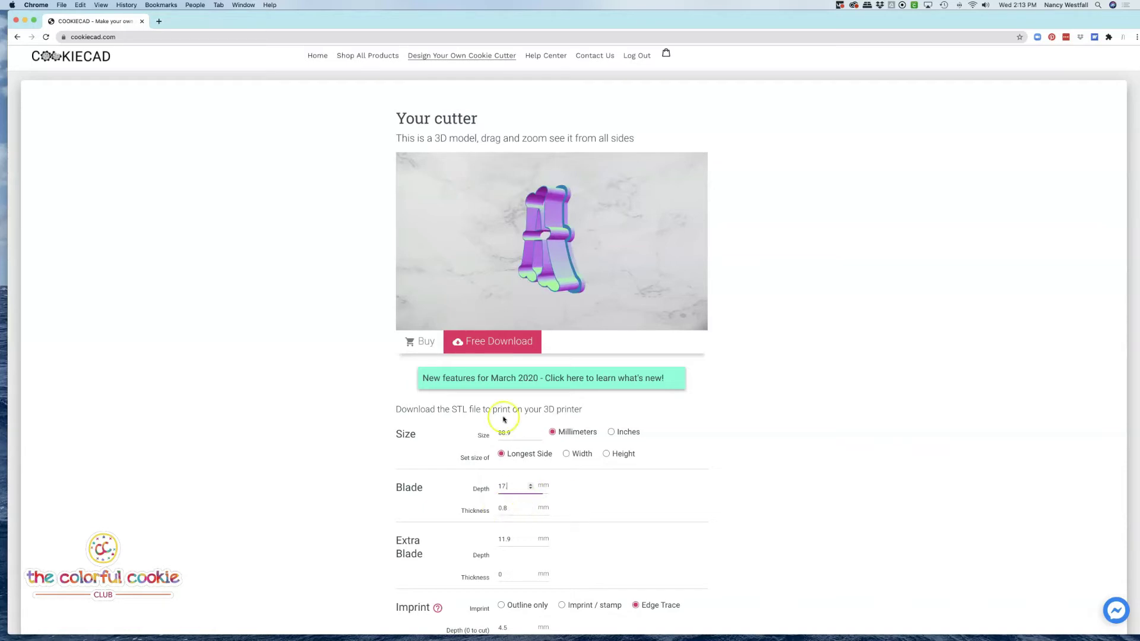
{"action": "left_click_drag", "start_coordinate": [556, 254], "coordinate": [562, 256]}
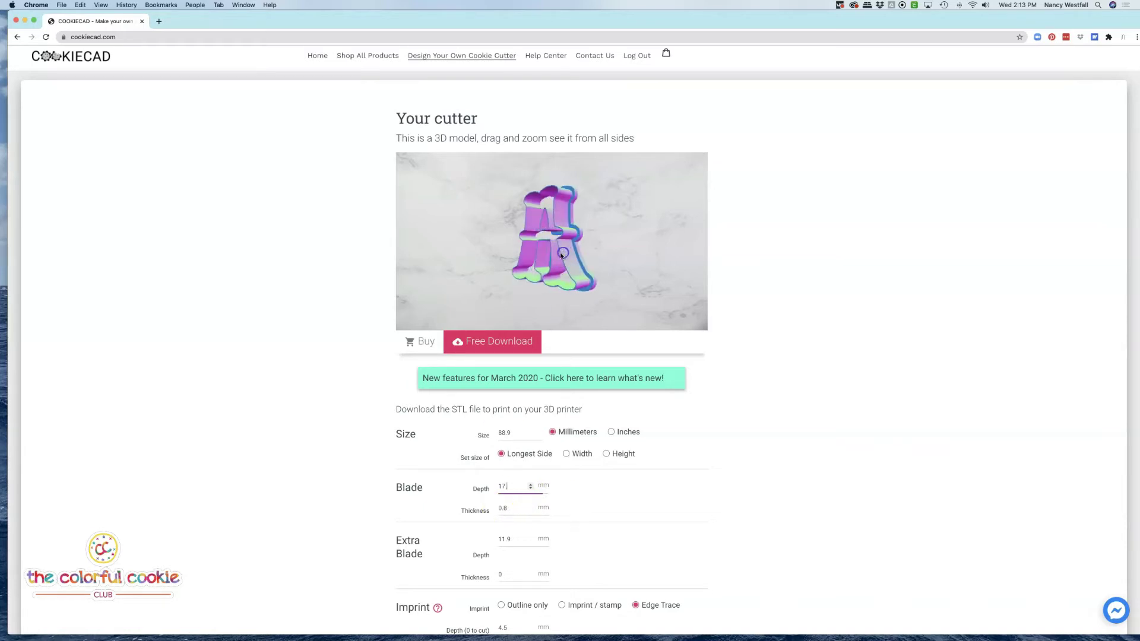
{"action": "scroll", "coordinate": [576, 519], "scroll_direction": "down", "scroll_amount": 1}
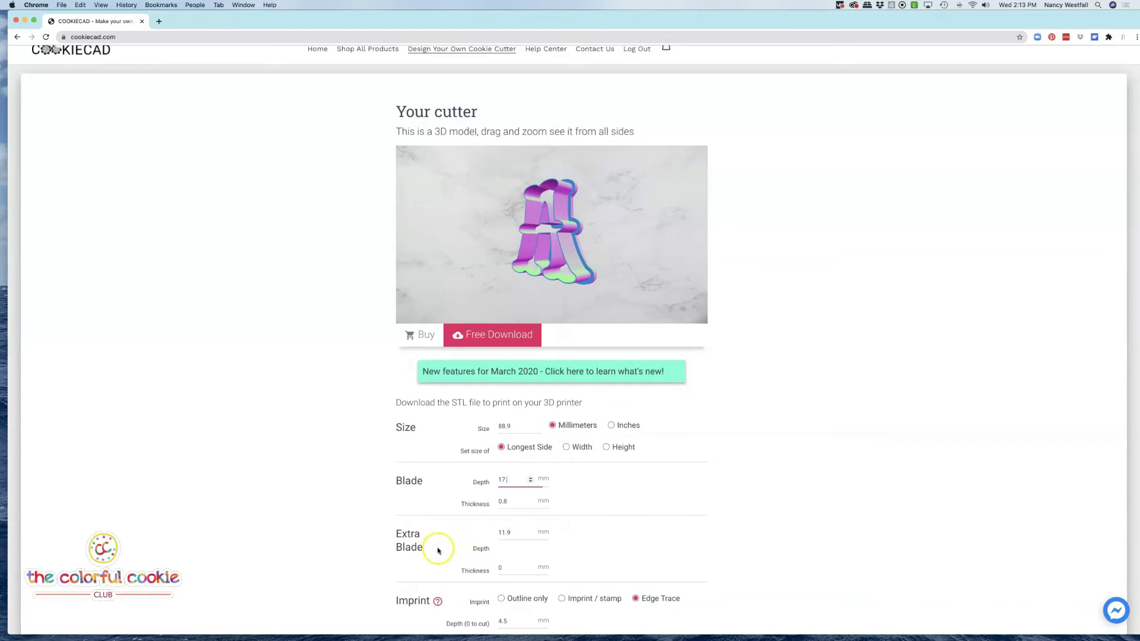
{"action": "key", "text": "BackSpace"}
{"action": "key", "text": "BackSpace"}
Set the handle height to 5 mm and the handle width to 4 mm
{"action": "scroll", "coordinate": [610, 534], "scroll_direction": "down", "scroll_amount": 1}
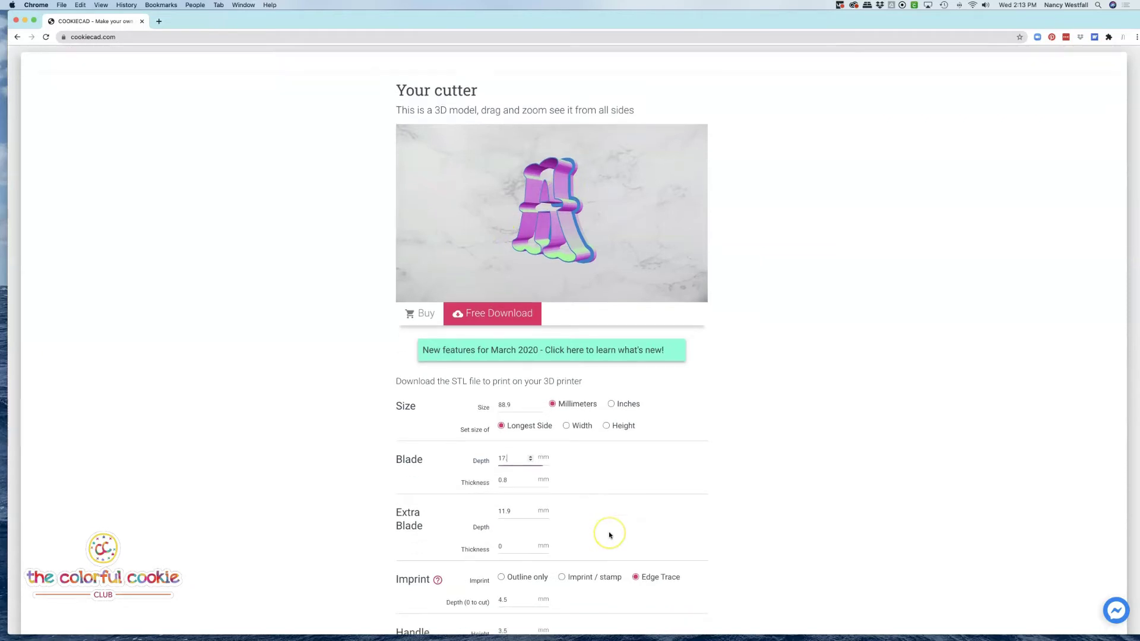
{"action": "scroll", "coordinate": [610, 535], "scroll_direction": "down", "scroll_amount": 4}
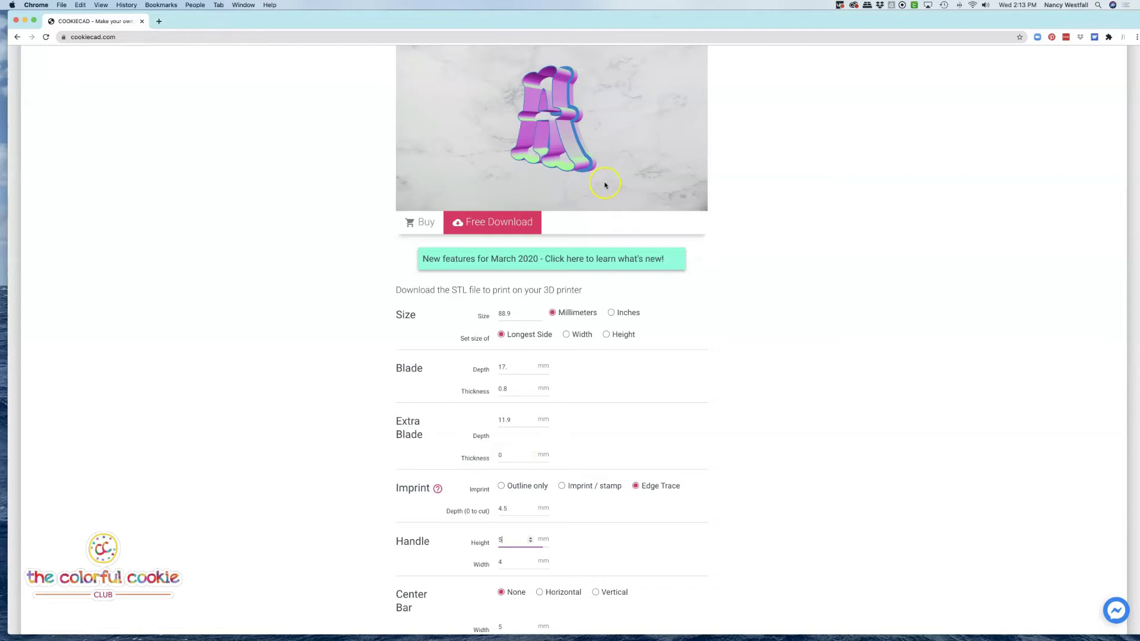
{"action": "left_click_drag", "start_coordinate": [579, 145], "coordinate": [560, 161]}
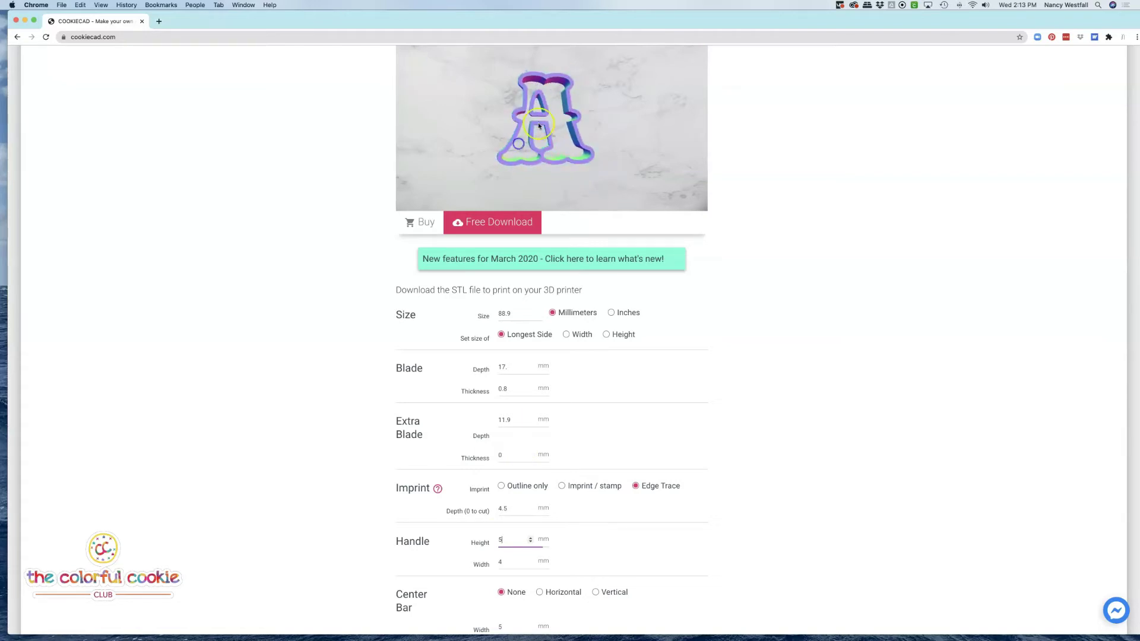
{"action": "scroll", "coordinate": [546, 121], "scroll_direction": "up", "scroll_amount": 3}
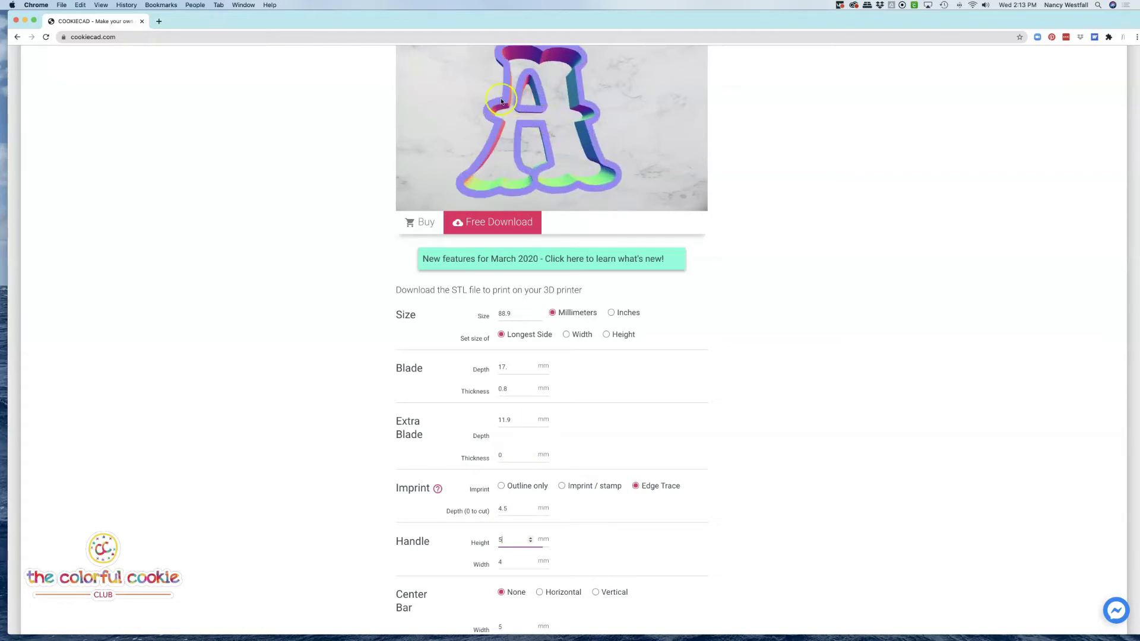
{"action": "left_click", "coordinate": [504, 563]}
{"action": "left_click", "coordinate": [515, 113]}
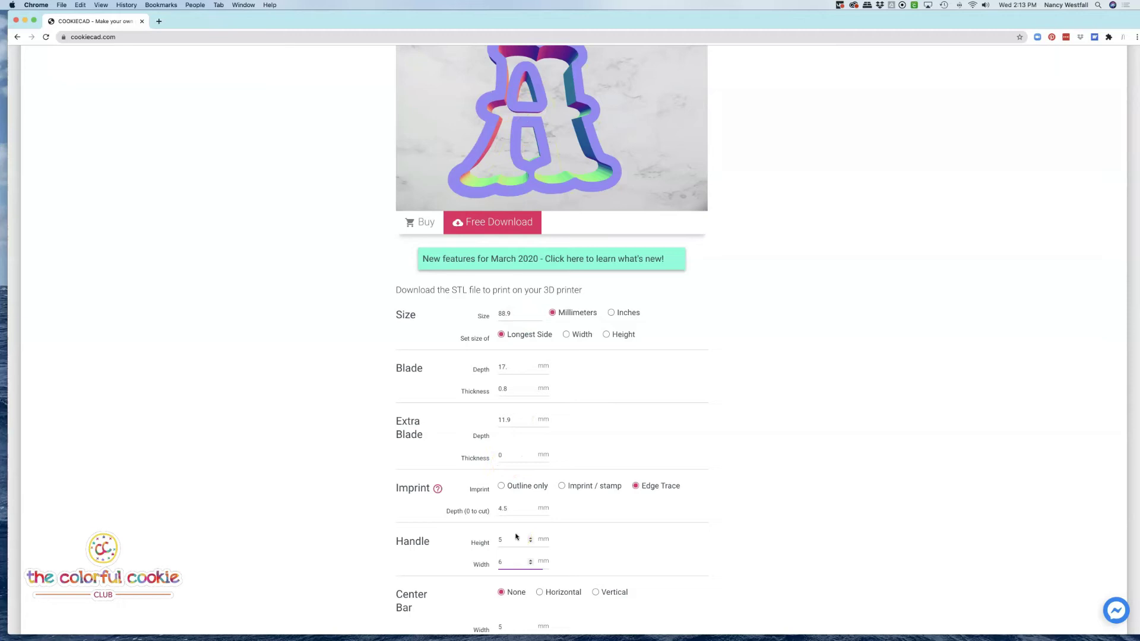
{"action": "key", "text": "BackSpace"}
{"action": "type", "text": "4"}
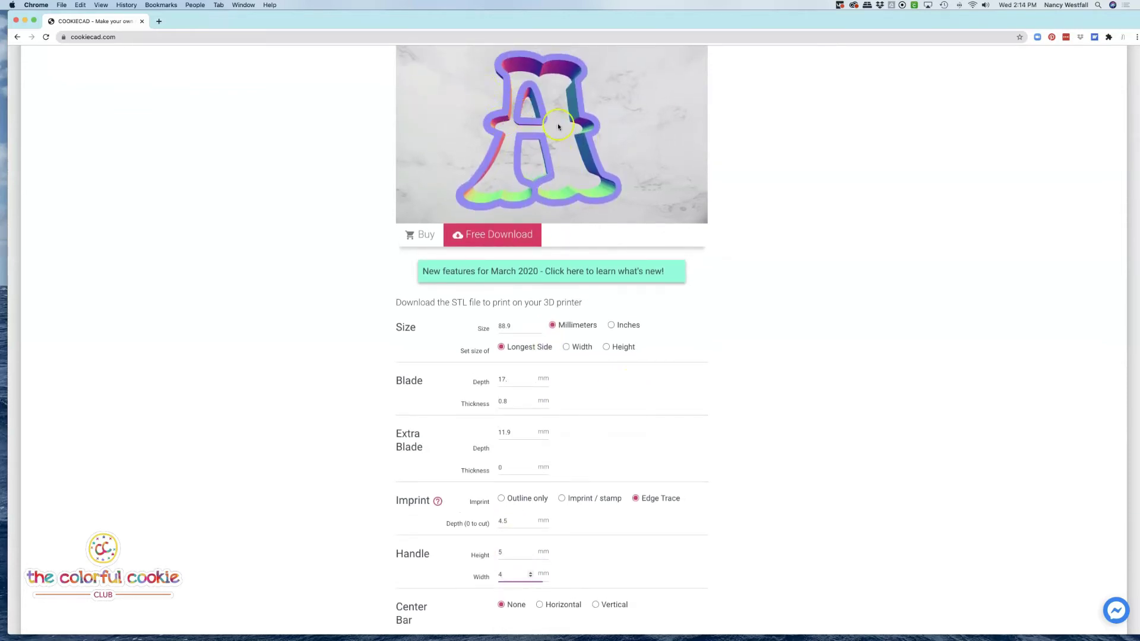
{"action": "scroll", "coordinate": [633, 461], "scroll_direction": "down", "scroll_amount": 3}
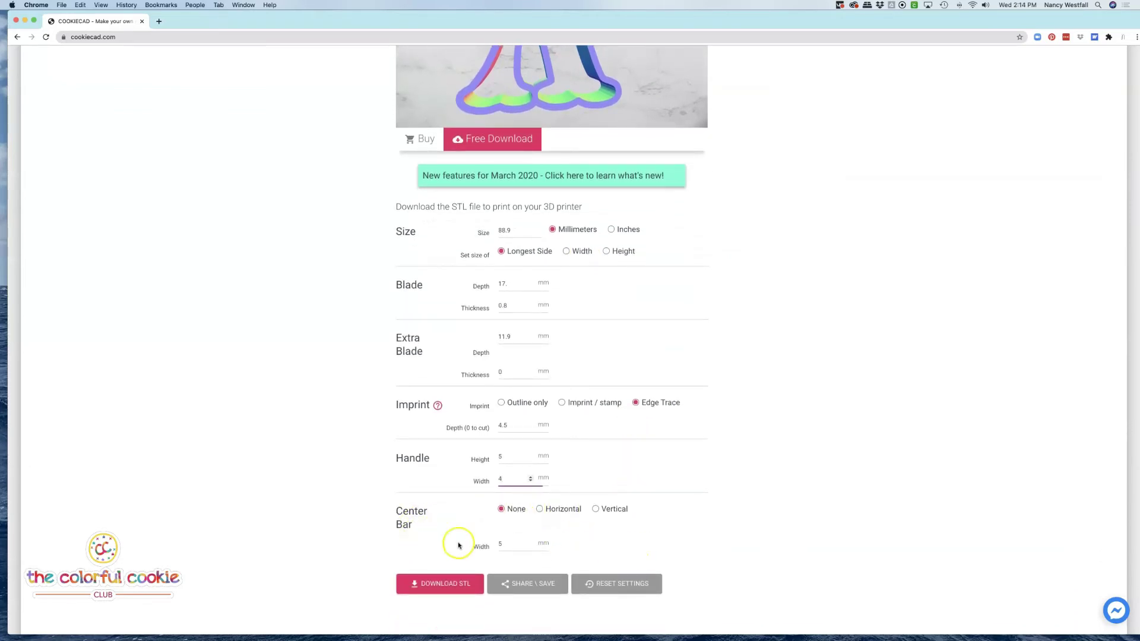
Set the Center Bar option to Horizontal, after briefly trying Vertical
{"action": "left_click", "coordinate": [595, 509]}
{"action": "scroll", "coordinate": [537, 516], "scroll_direction": "up", "scroll_amount": 3}
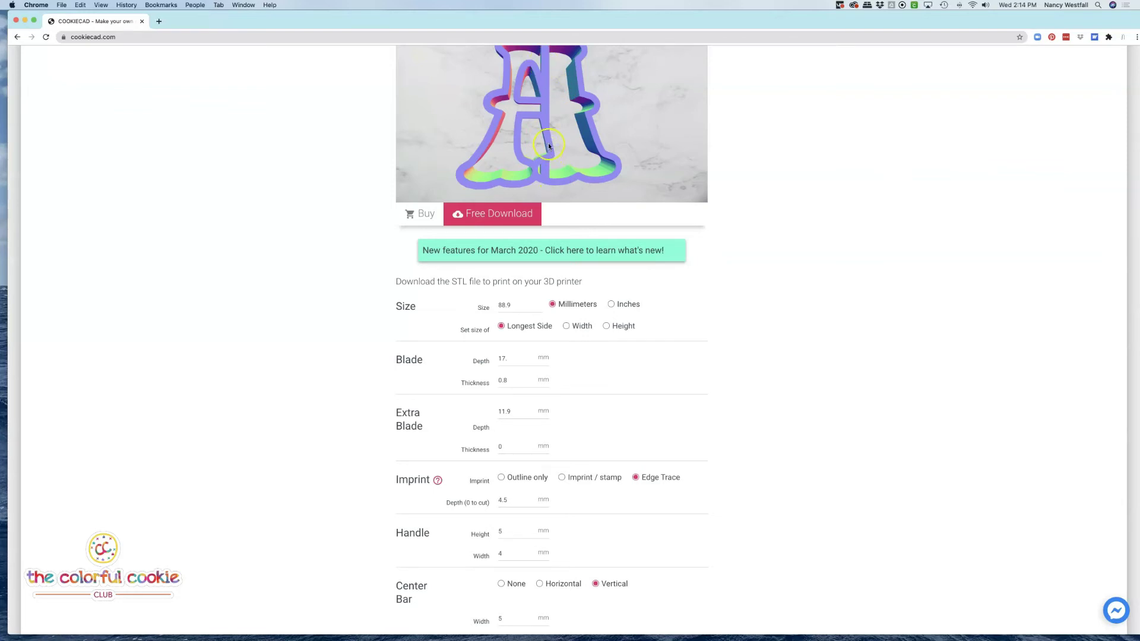
{"action": "scroll", "coordinate": [630, 463], "scroll_direction": "down", "scroll_amount": 3}
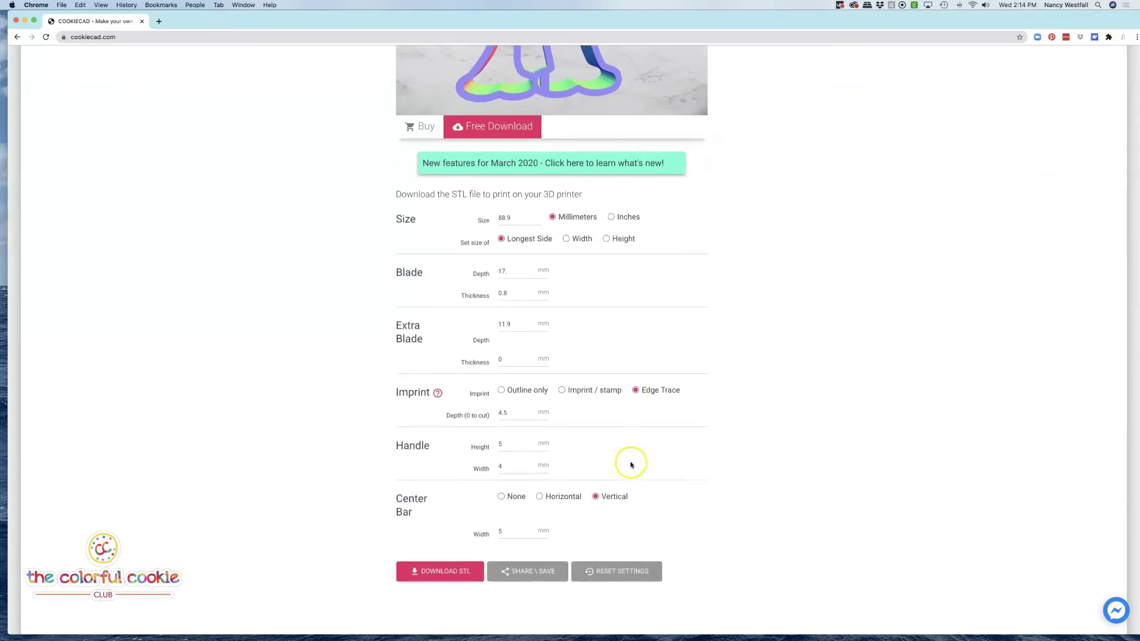
{"action": "left_click", "coordinate": [540, 495]}
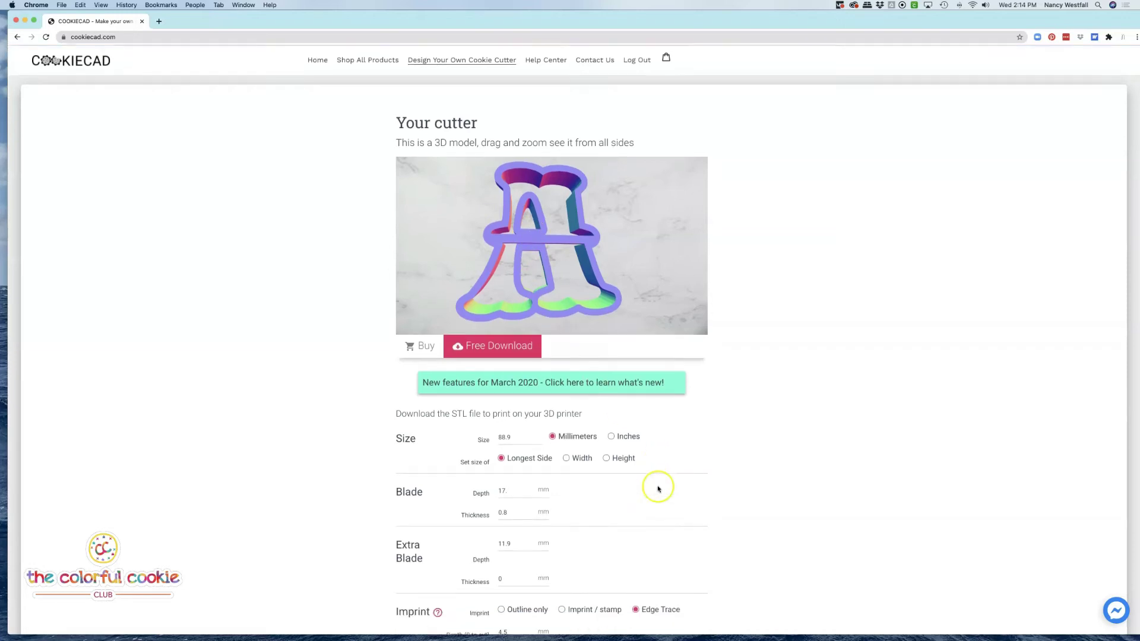
Enter a 15 mm Center Bar Width
{"action": "scroll", "coordinate": [656, 483], "scroll_direction": "down", "scroll_amount": 5}
{"action": "left_click_drag", "start_coordinate": [512, 547], "coordinate": [492, 542]}
{"action": "type", "text": "1"}
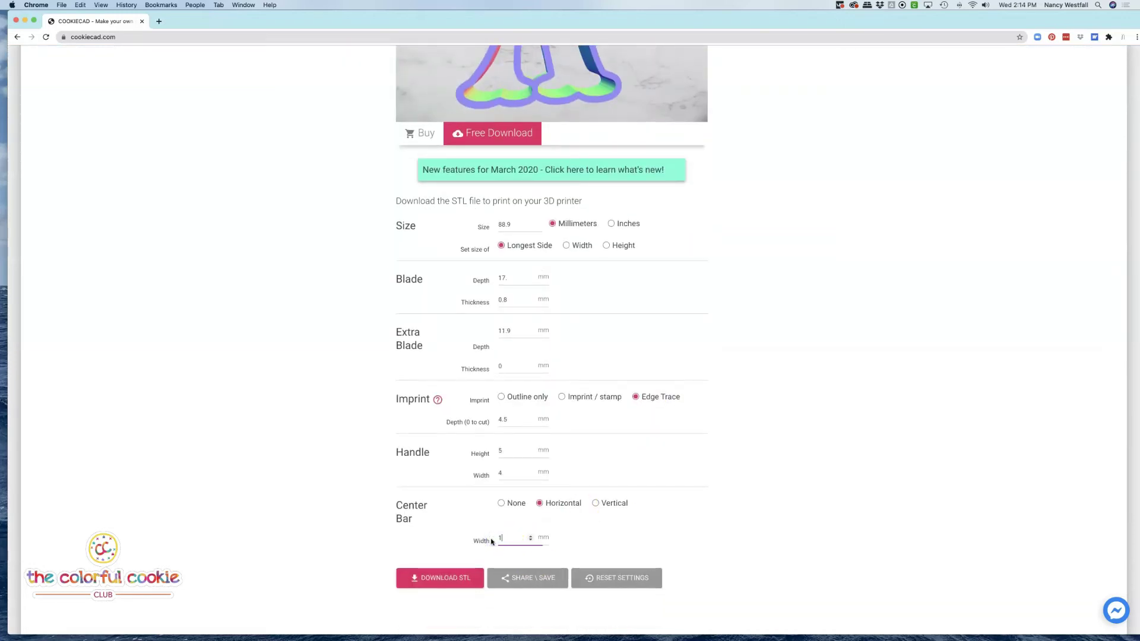
{"action": "type", "text": ".5"}
{"action": "scroll", "coordinate": [632, 314], "scroll_direction": "up", "scroll_amount": 3}
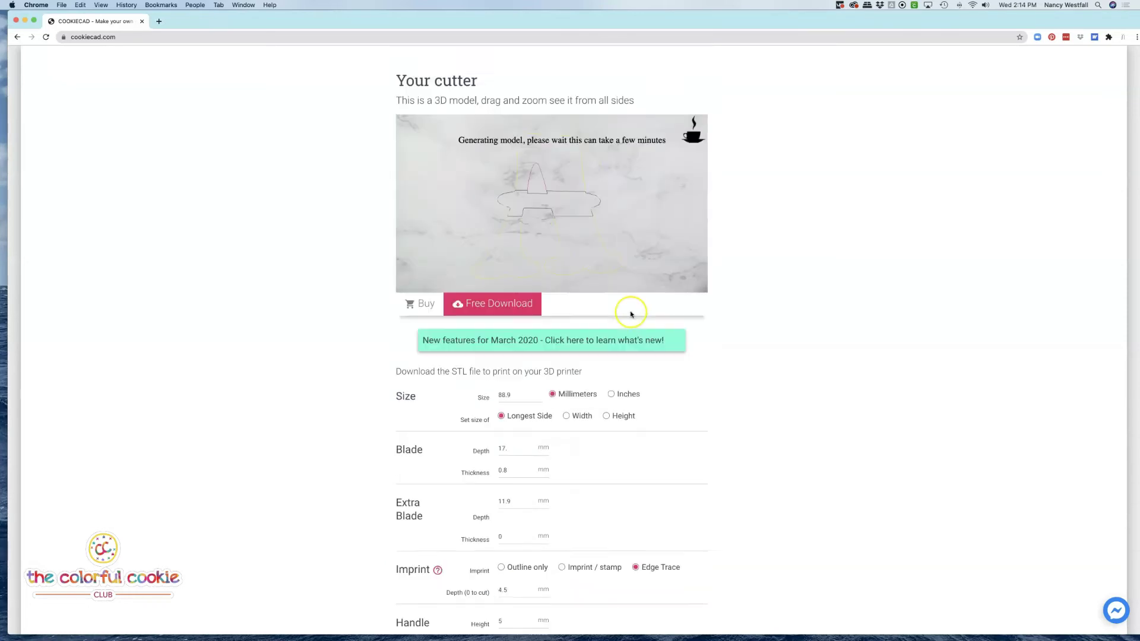
{"action": "scroll", "coordinate": [631, 315], "scroll_direction": "up", "scroll_amount": 2}
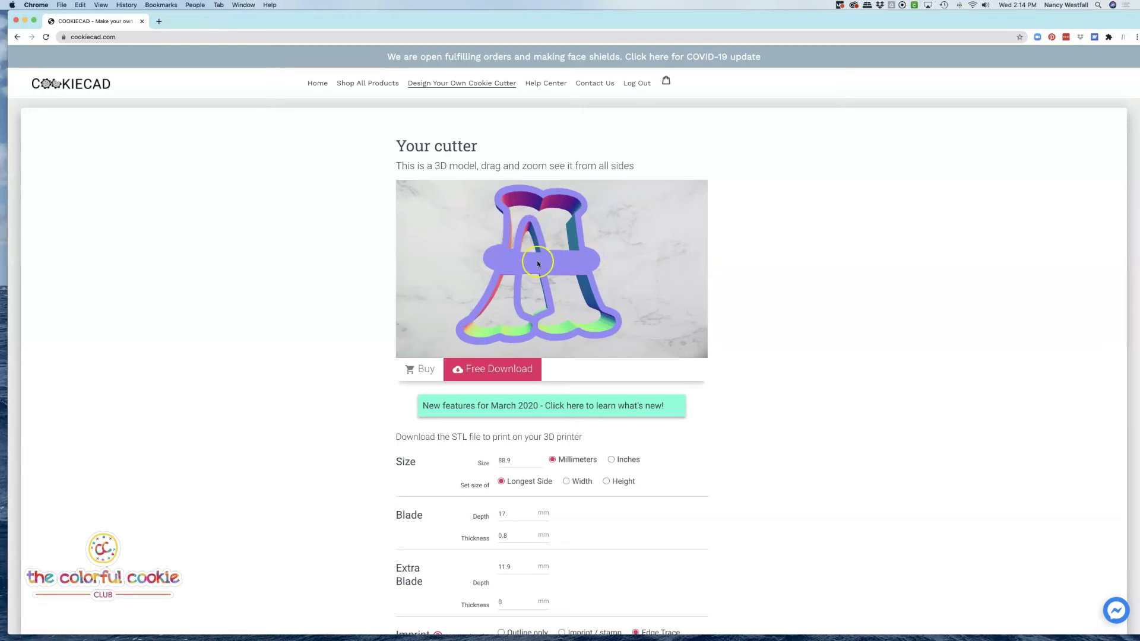
{"action": "scroll", "coordinate": [538, 263], "scroll_direction": "down", "scroll_amount": 5}
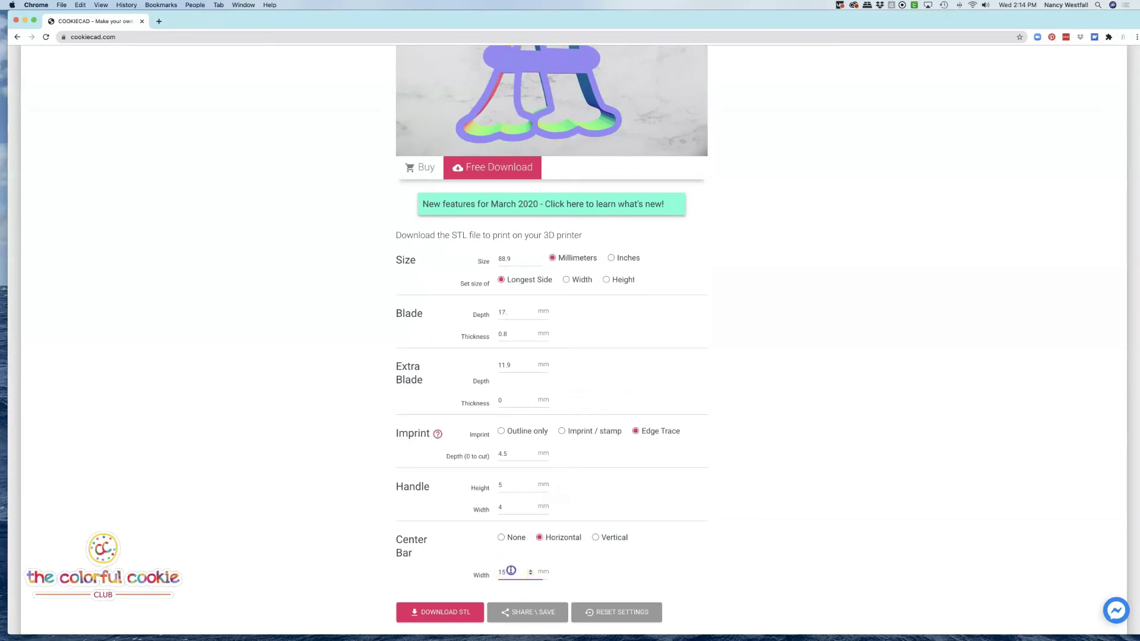
Try an 8 mm bar width, return to 15 mm, and rotate to inspect the bar
{"action": "left_click_drag", "start_coordinate": [511, 571], "coordinate": [481, 573]}
{"action": "type", "text": "8"}
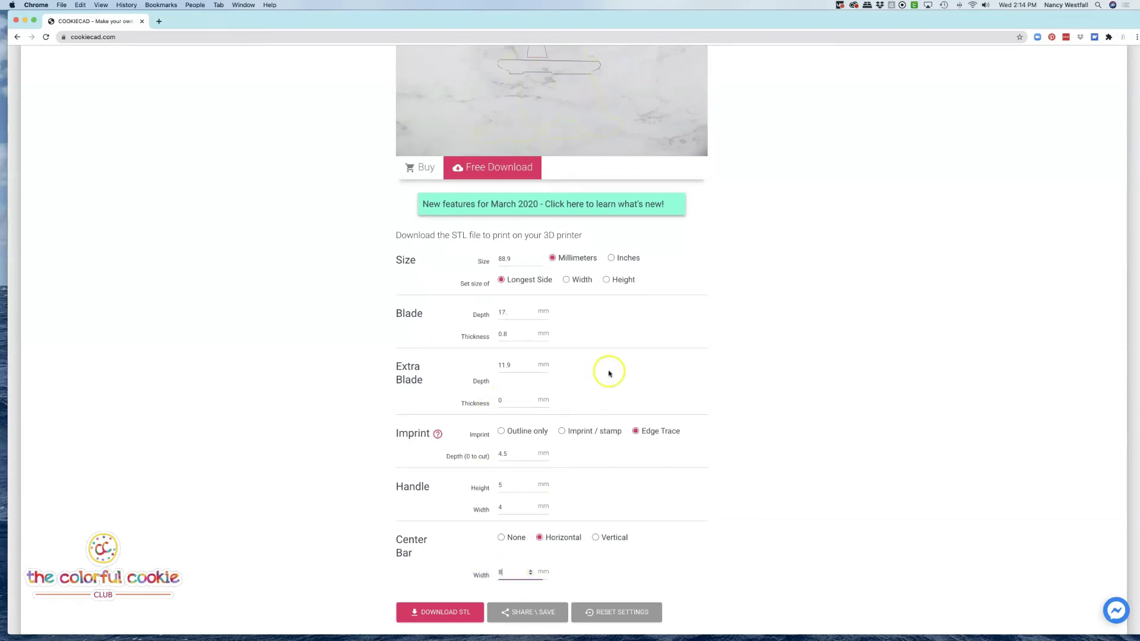
{"action": "scroll", "coordinate": [606, 371], "scroll_direction": "up", "scroll_amount": 5}
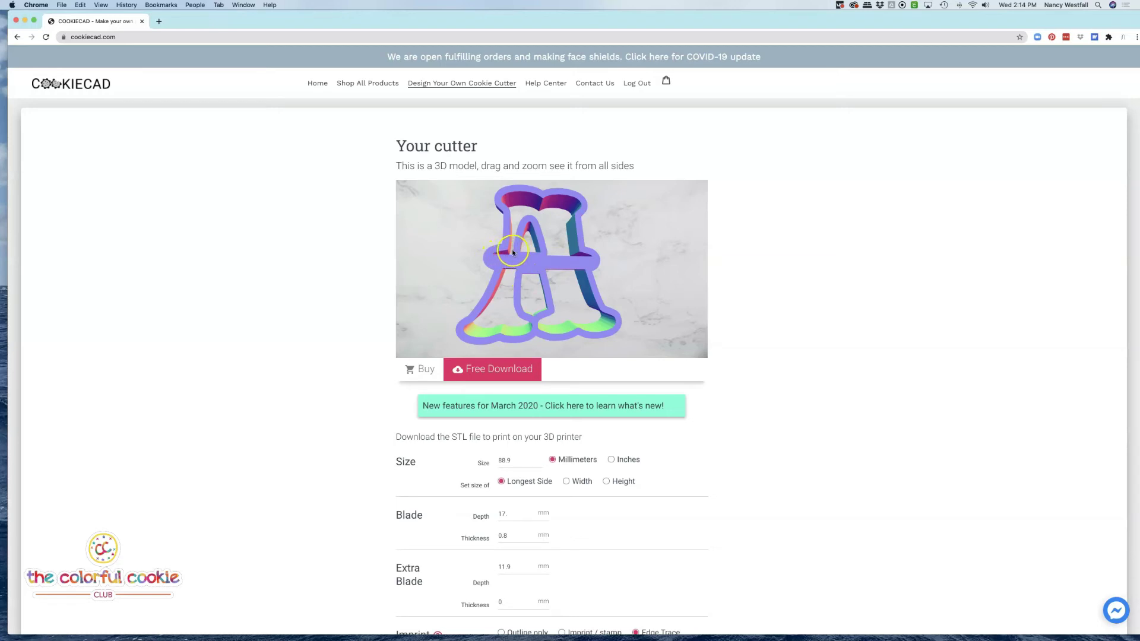
{"action": "scroll", "coordinate": [565, 322], "scroll_direction": "down", "scroll_amount": 5}
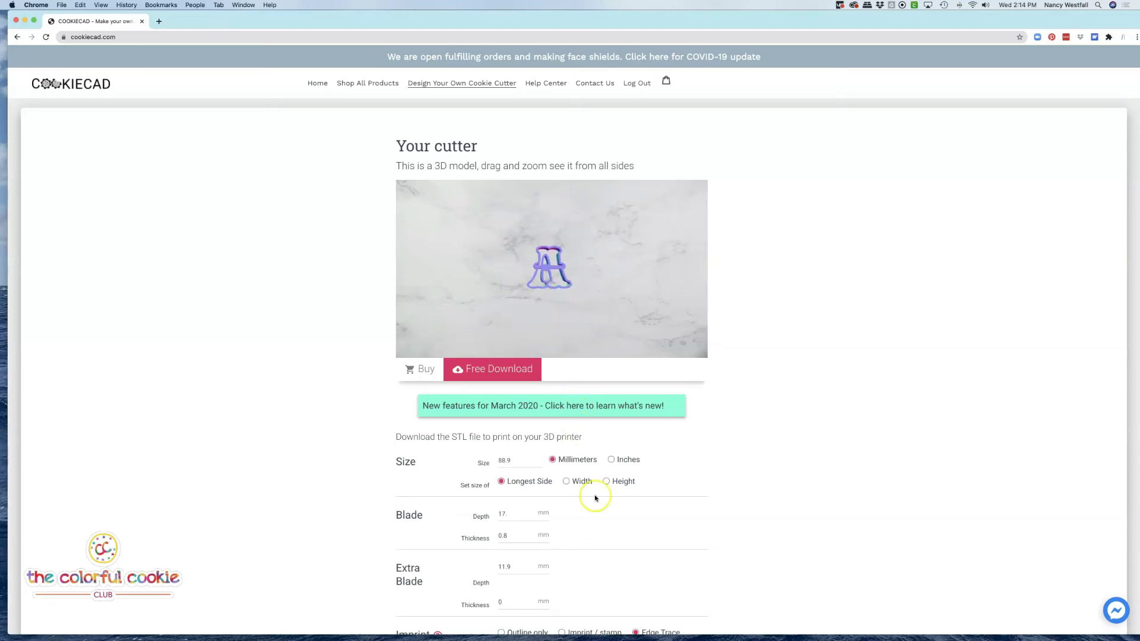
{"action": "scroll", "coordinate": [634, 273], "scroll_direction": "up", "scroll_amount": 5}
{"action": "scroll", "coordinate": [703, 508], "scroll_direction": "down", "scroll_amount": 1}
{"action": "scroll", "coordinate": [703, 509], "scroll_direction": "down", "scroll_amount": 5}
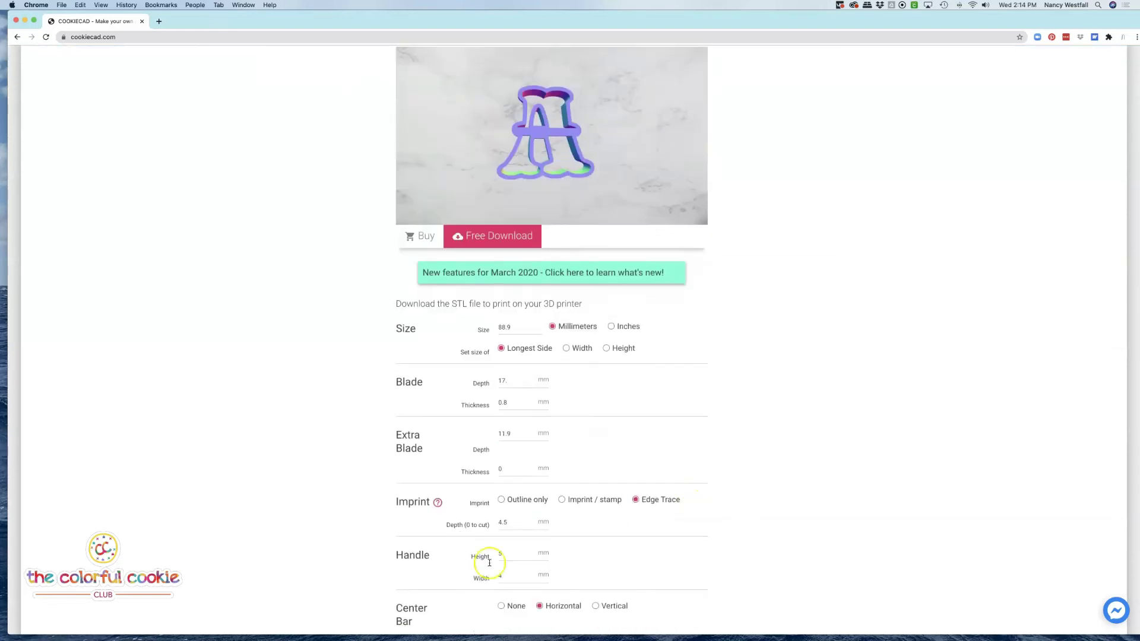
{"action": "scroll", "coordinate": [522, 591], "scroll_direction": "down", "scroll_amount": 3}
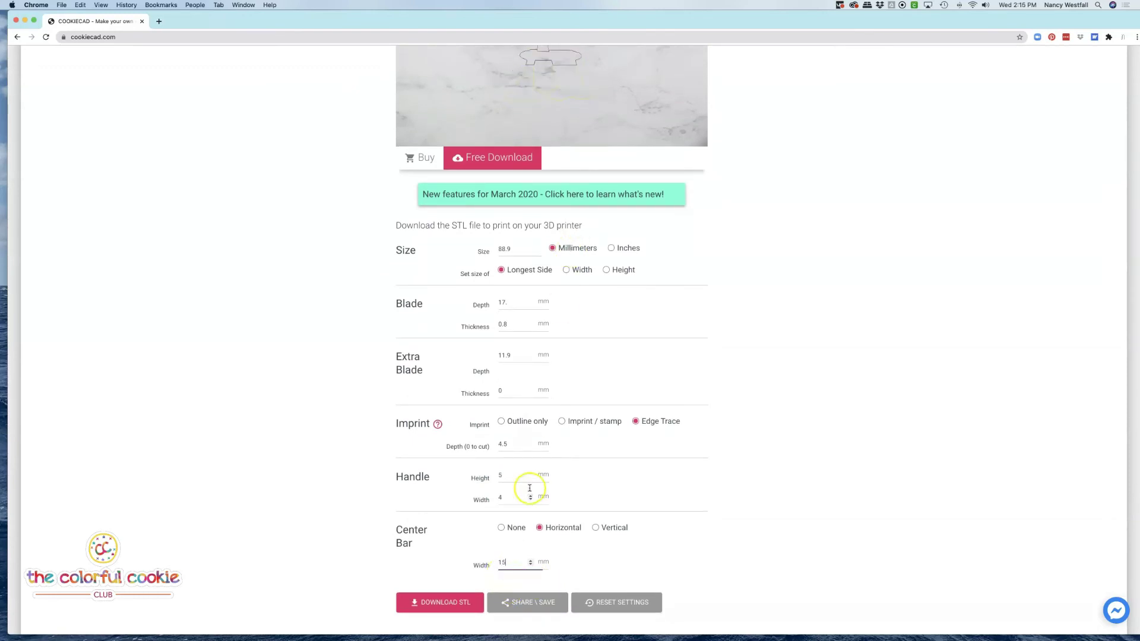
{"action": "scroll", "coordinate": [601, 321], "scroll_direction": "up", "scroll_amount": 2}
{"action": "scroll", "coordinate": [600, 324], "scroll_direction": "up", "scroll_amount": 4}
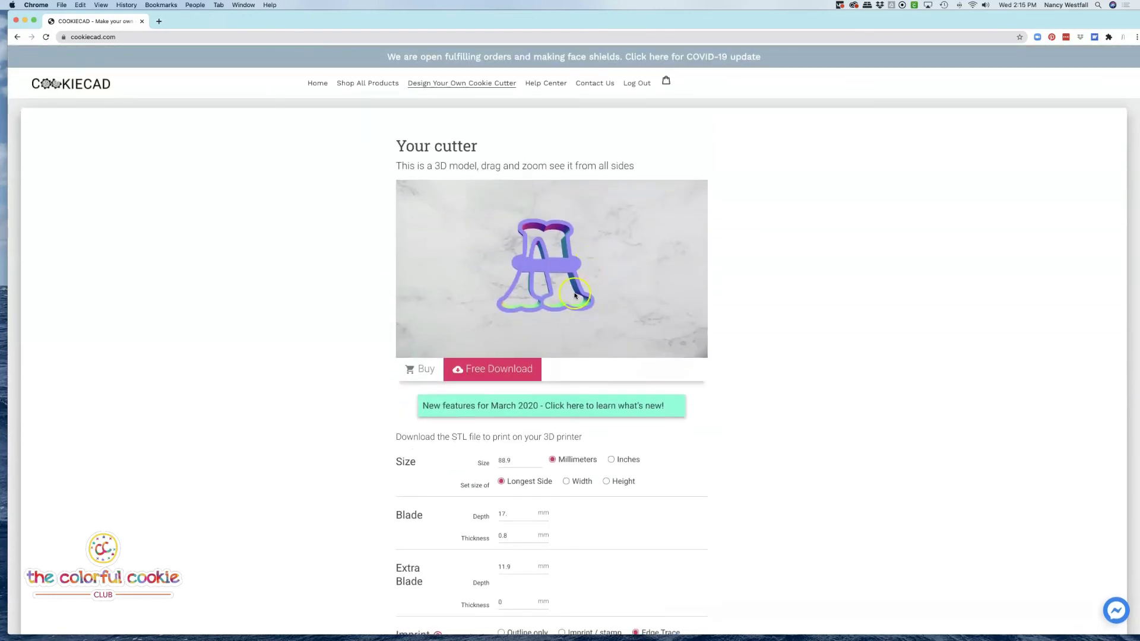
{"action": "mouse_move", "coordinate": [547, 270]}
{"action": "left_mouse_down"}
{"action": "mouse_move", "coordinate": [611, 266]}
{"action": "mouse_move", "coordinate": [532, 269]}
{"action": "left_mouse_up"}
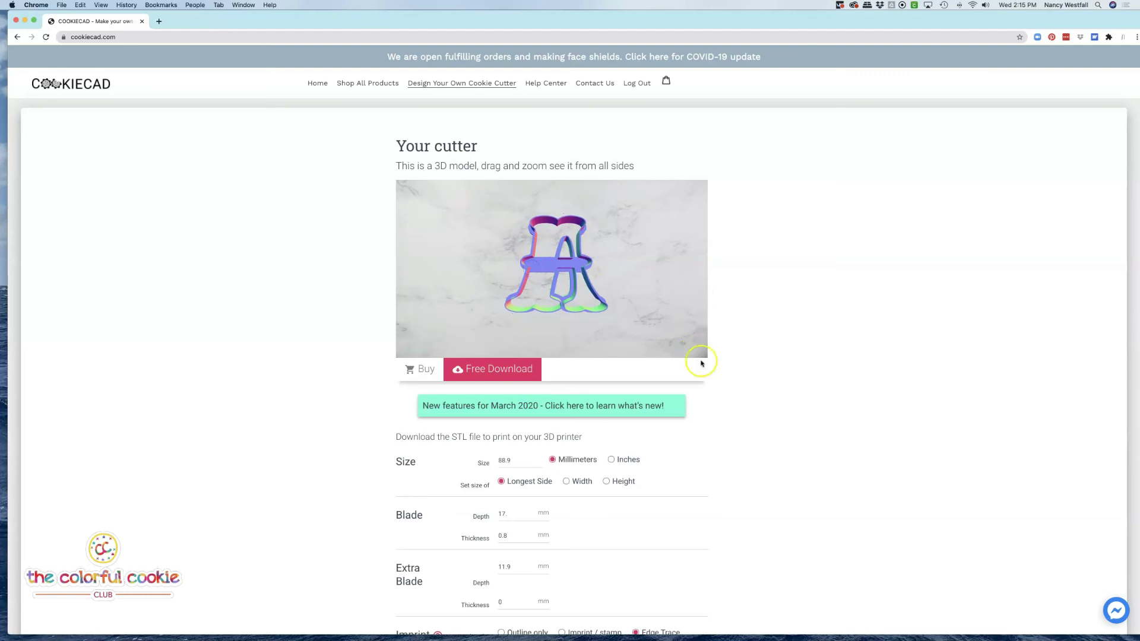
Open Share \ Save and copy the link holding the current cutter settings
{"action": "scroll", "coordinate": [688, 409], "scroll_direction": "down", "scroll_amount": 3}
{"action": "scroll", "coordinate": [687, 409], "scroll_direction": "down", "scroll_amount": 5}
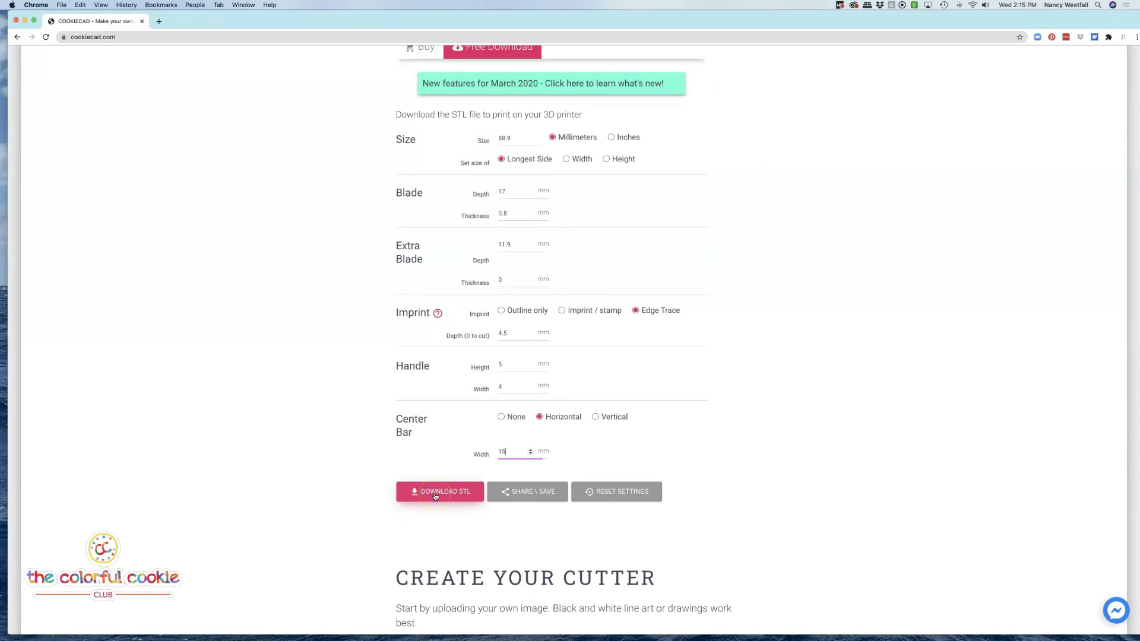
{"action": "left_click", "coordinate": [531, 494]}
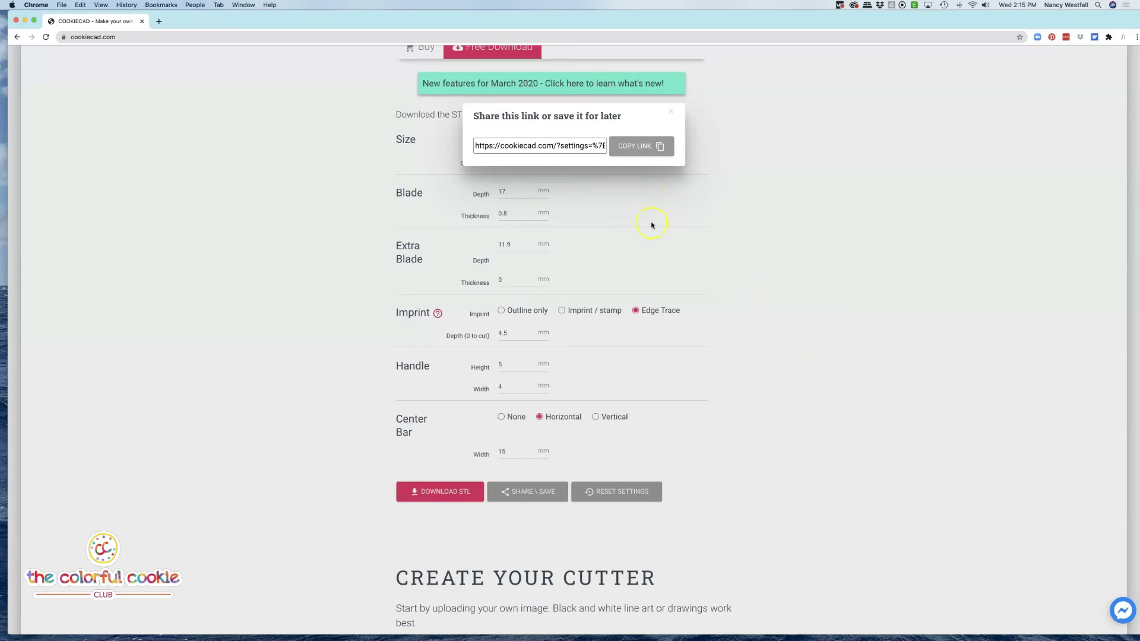
{"action": "left_click", "coordinate": [623, 149]}
Close the share popup and save the STL as a.stl in the 29 Circus folder
{"action": "left_click", "coordinate": [671, 113]}
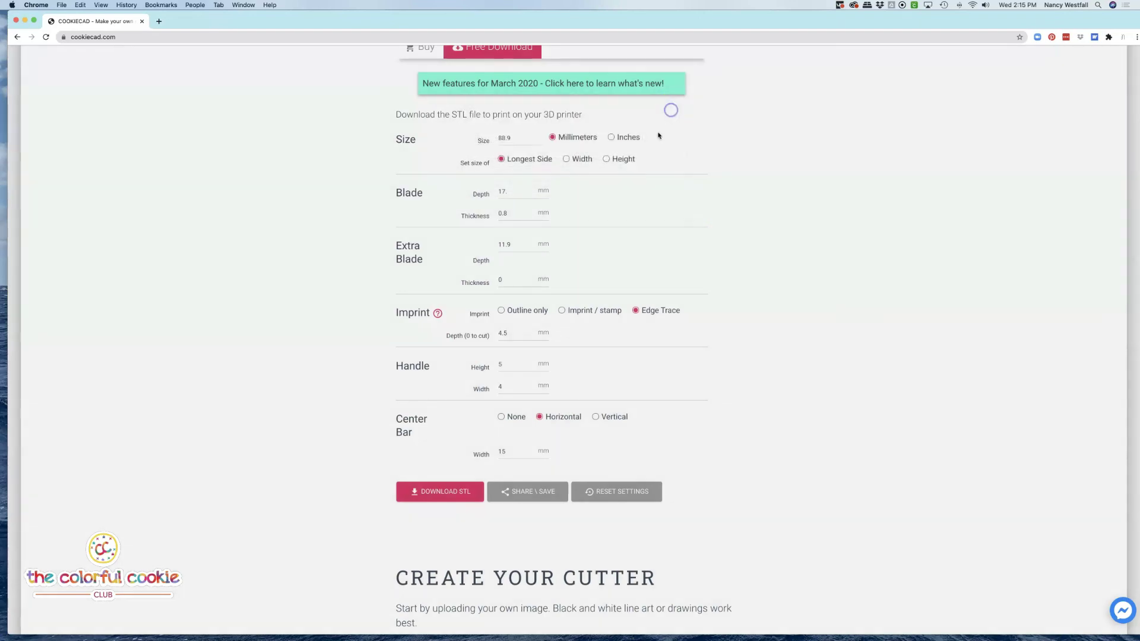
{"action": "left_click", "coordinate": [446, 491]}
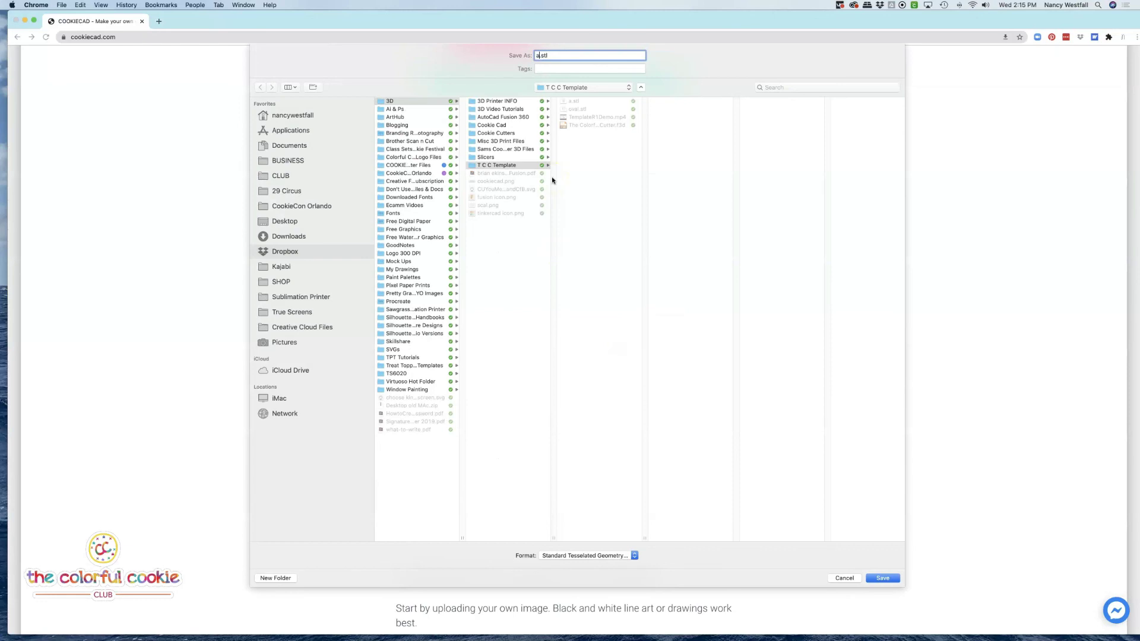
{"action": "type", "text": "a"}
{"action": "left_click", "coordinate": [283, 192]}
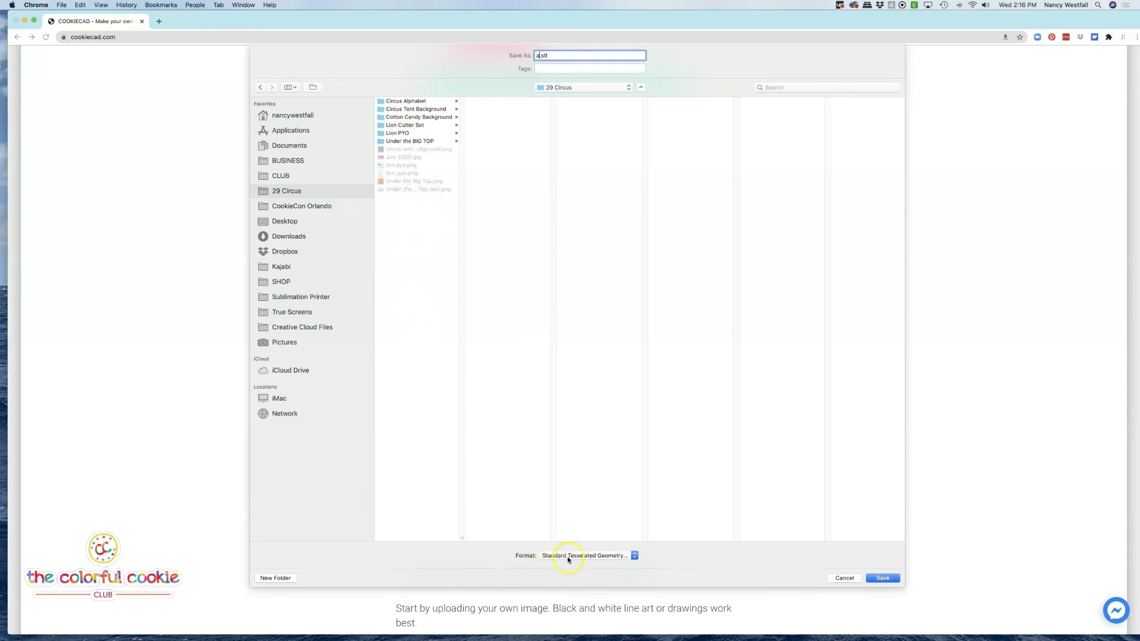
{"action": "left_click", "coordinate": [635, 557]}
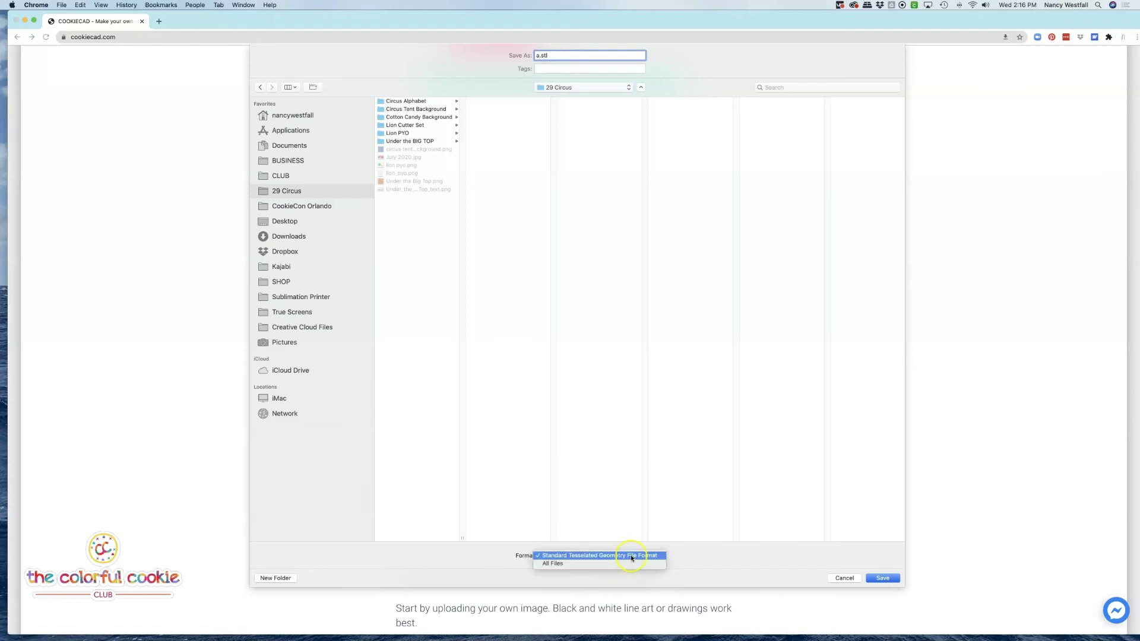
{"action": "left_click", "coordinate": [764, 542]}
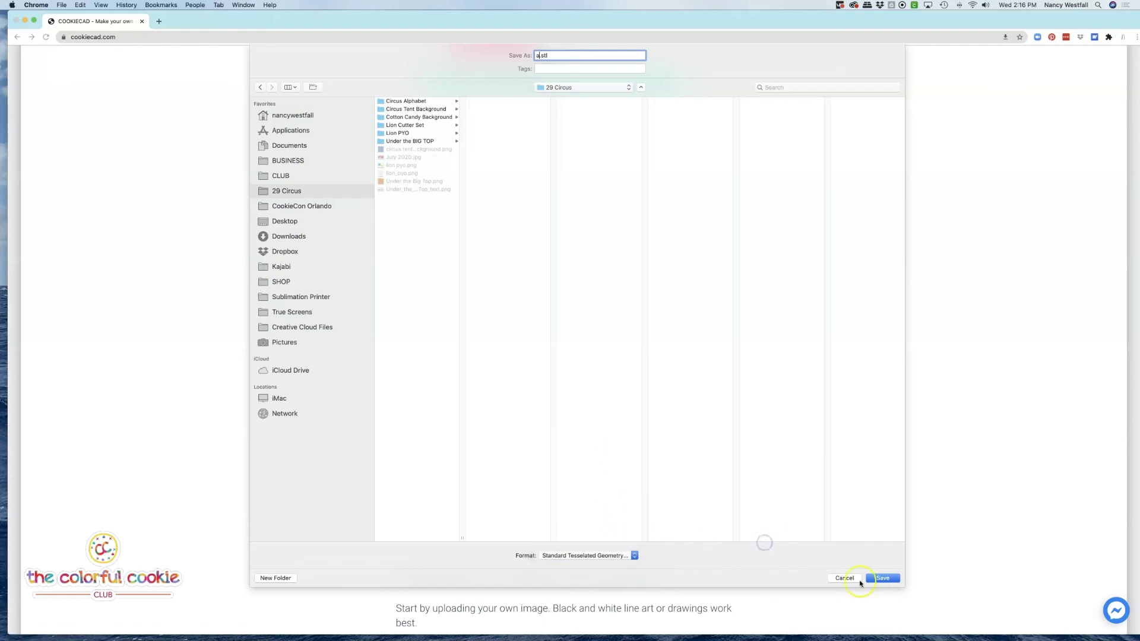
{"action": "left_click", "coordinate": [883, 578]}
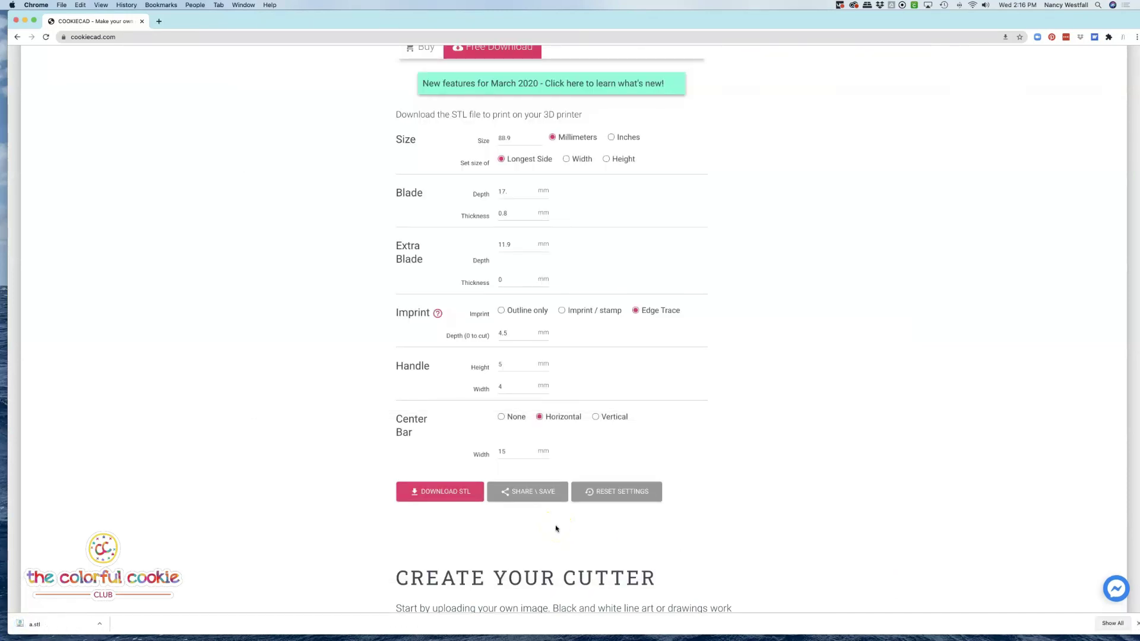
{"action": "scroll", "coordinate": [548, 530], "scroll_direction": "up", "scroll_amount": 5}
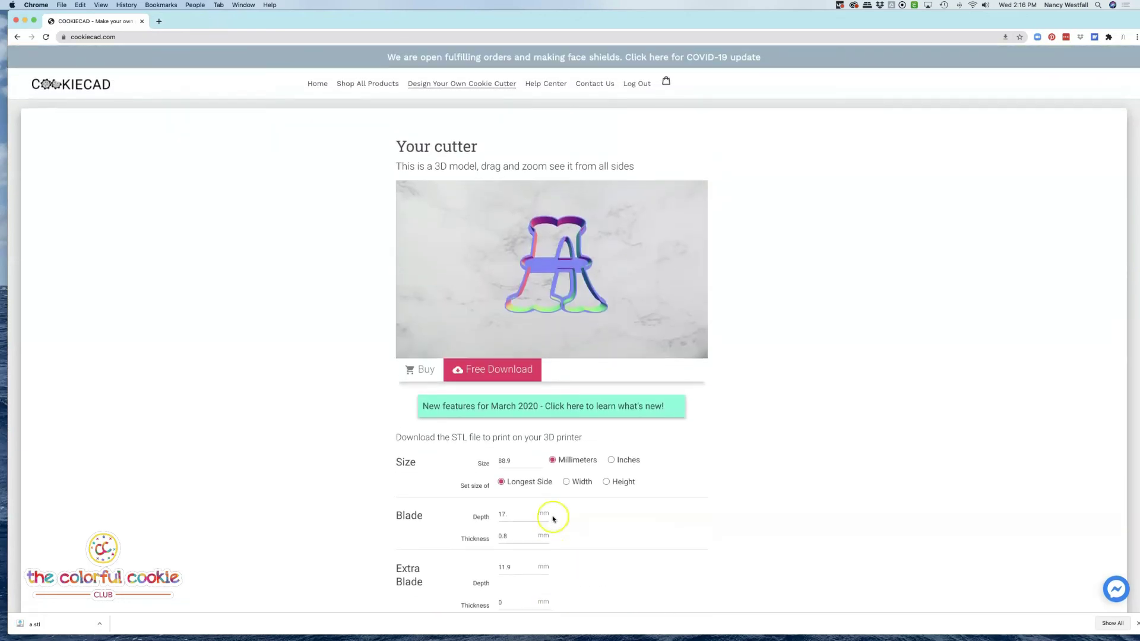